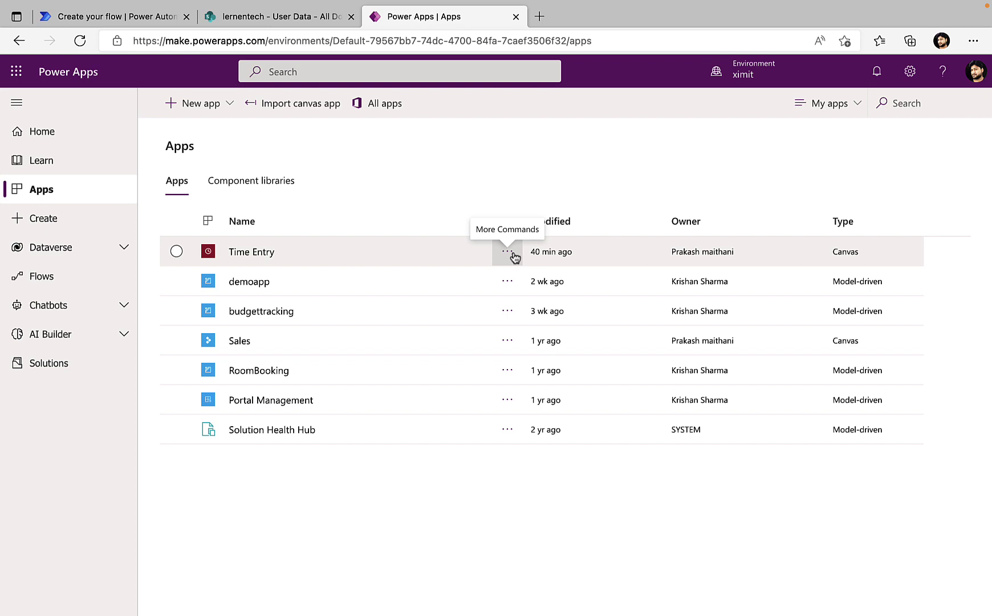
Review the Time Entry app's details, then switch to the SharePoint User Data library
left_click(508, 252)
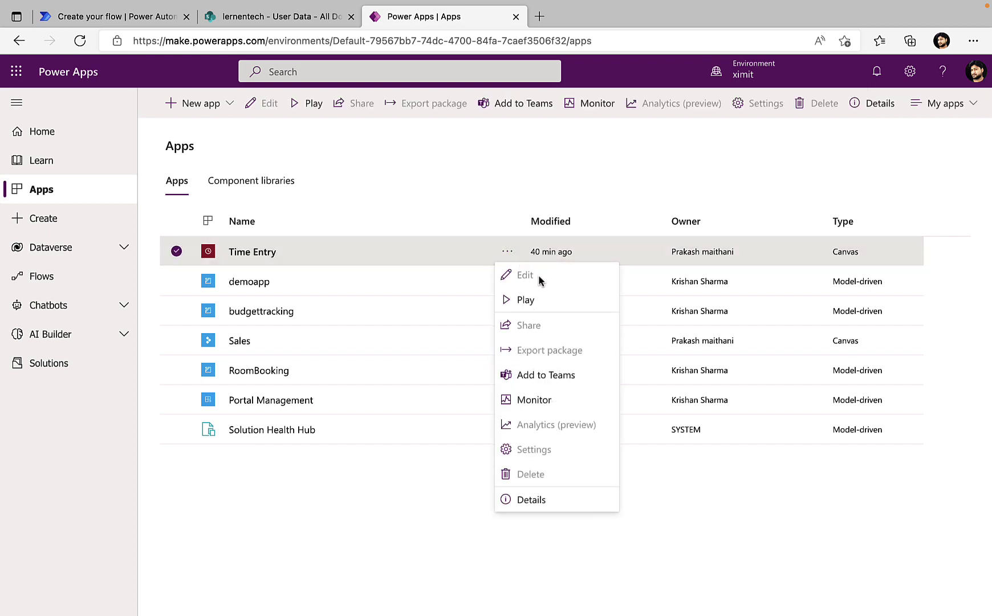
left_click(538, 499)
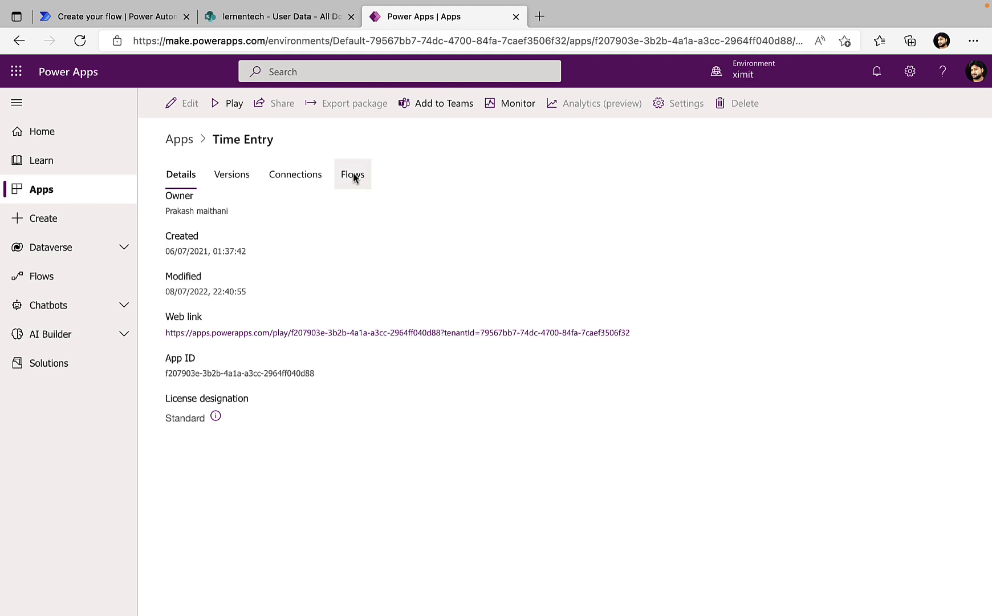
left_click(275, 16)
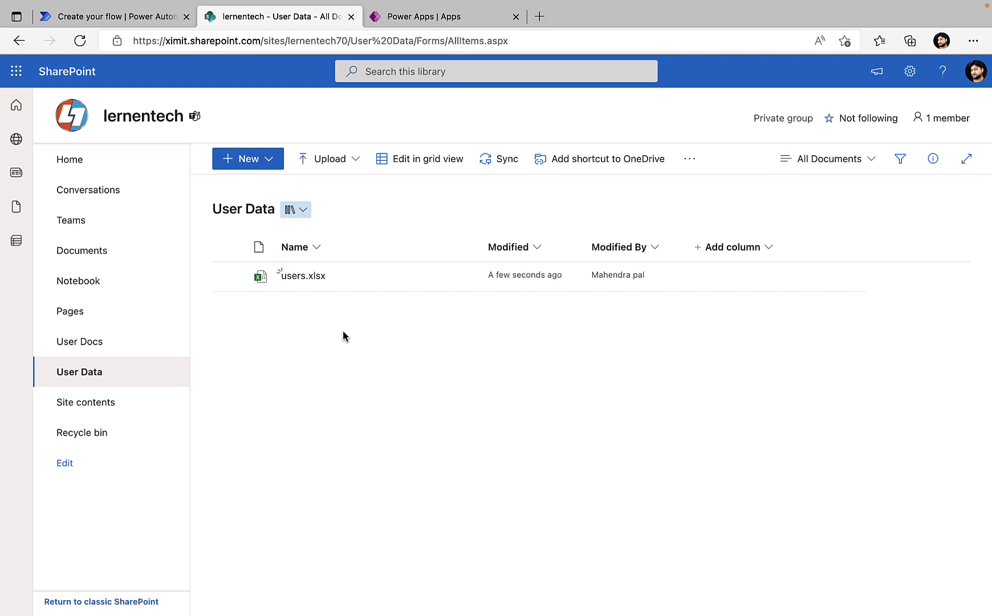
mouse_move(303, 276)
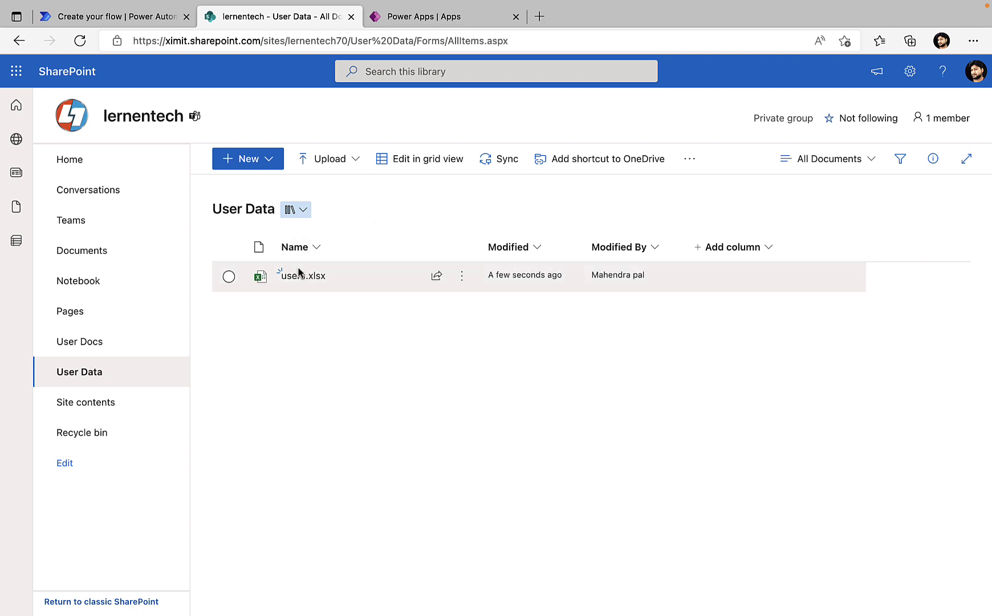
Open users.xlsx from the User Data library in Excel Online
left_click(302, 276)
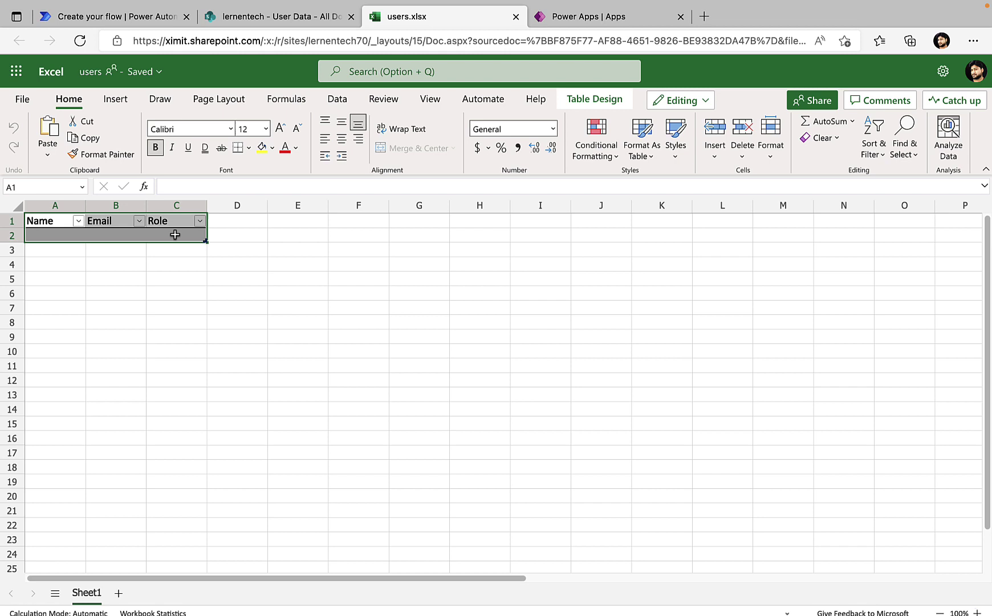
Close the users.xlsx Excel tab and return to Power Automate's Create your flow page
left_click(176, 293)
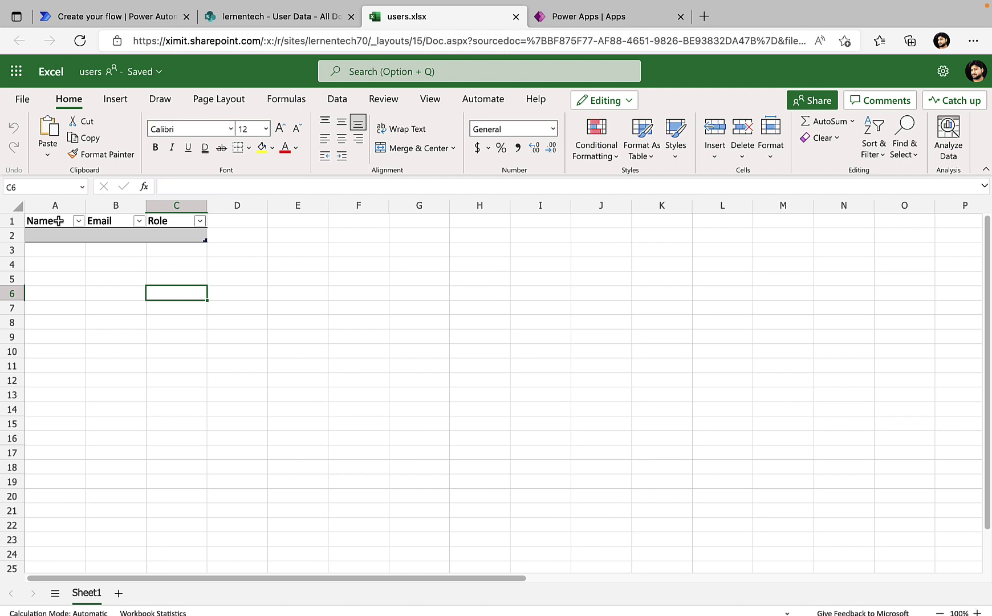
left_click(518, 17)
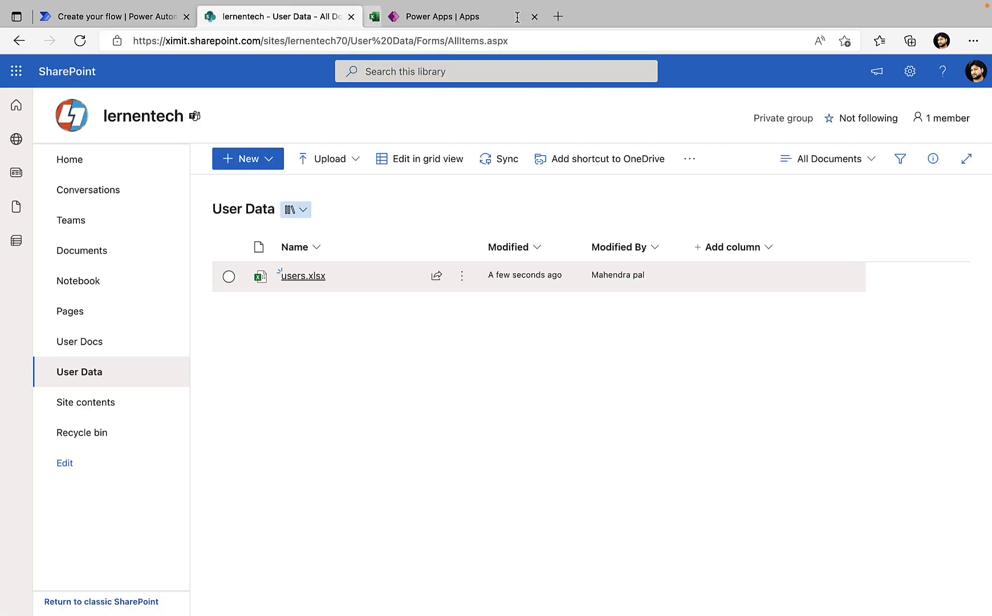
left_click(134, 18)
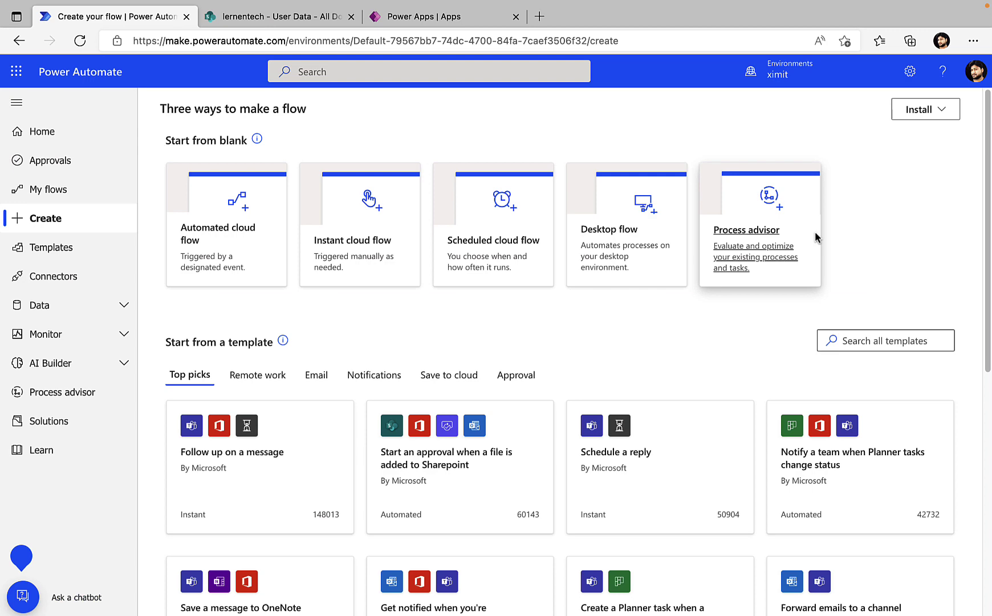
Create the instant cloud flow 'PowerApps Users Detail' with a manual trigger
left_click(368, 243)
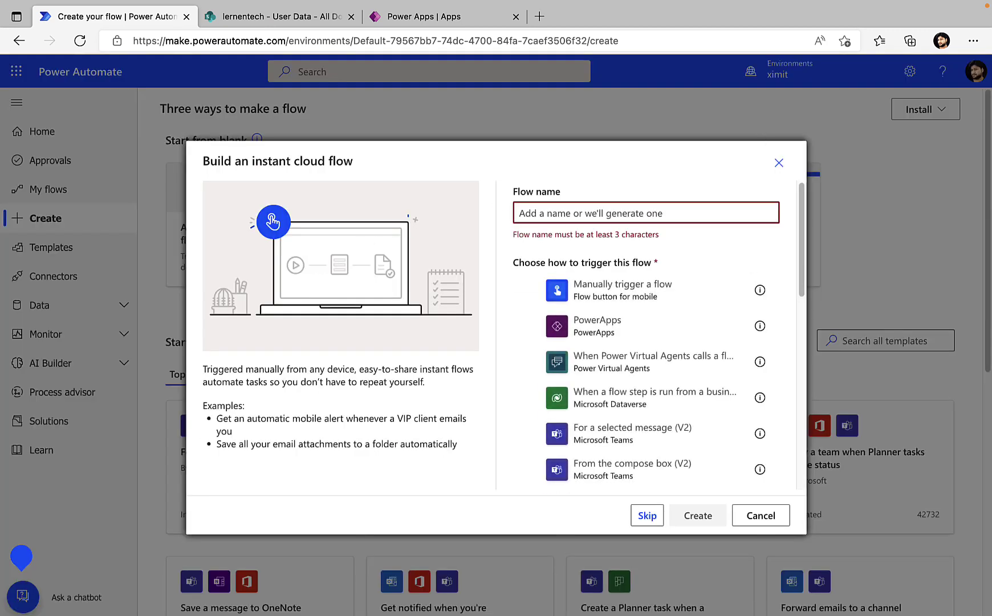
type("Power")
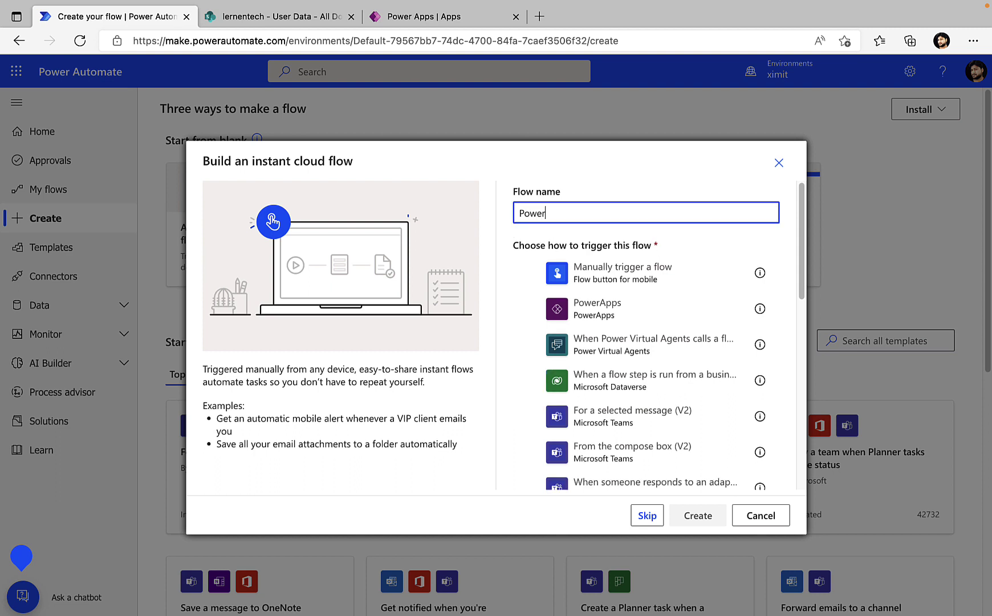
type("Apps Us")
type("ers Detail")
left_click(582, 272)
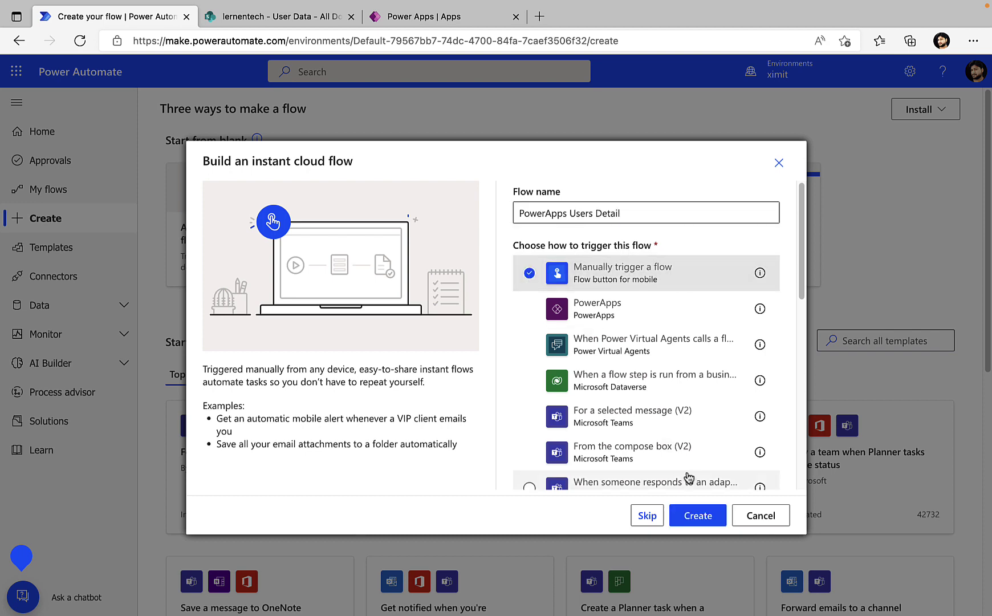
left_click(697, 515)
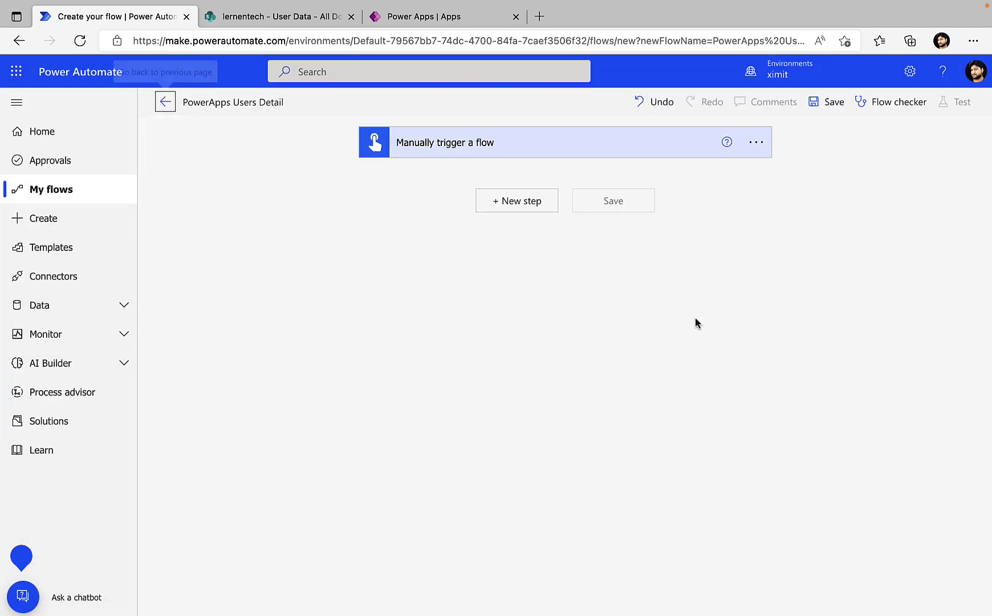
Add the Power Apps for Makers 'Get App Role Assignments' action after the trigger
left_click(528, 202)
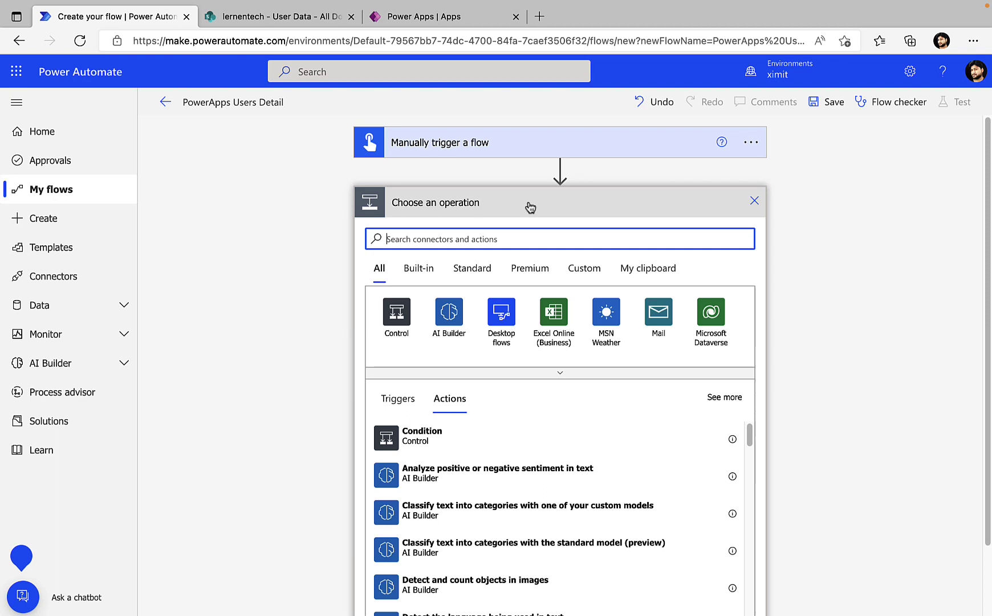
type("powe")
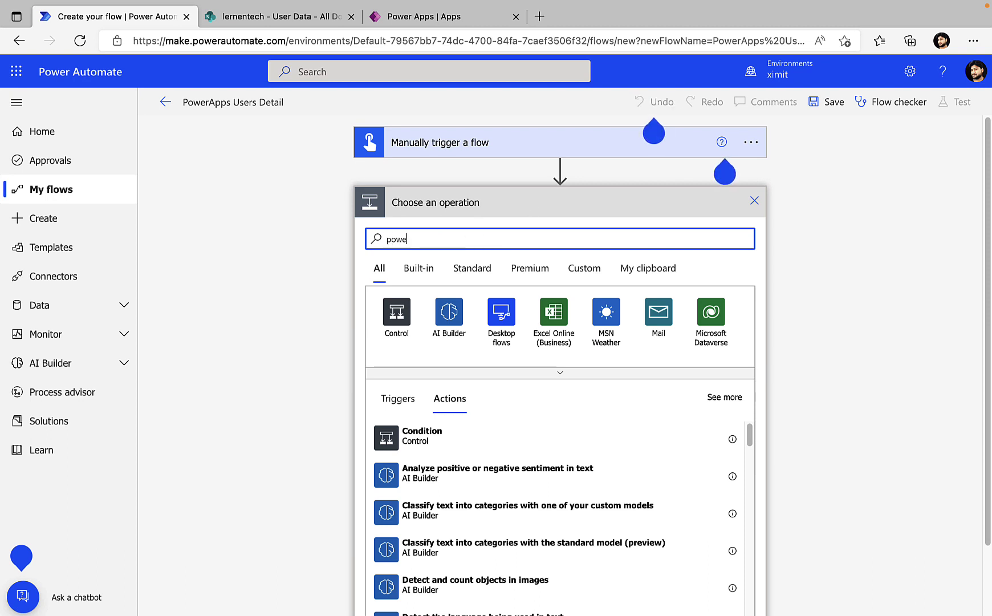
type("rapps")
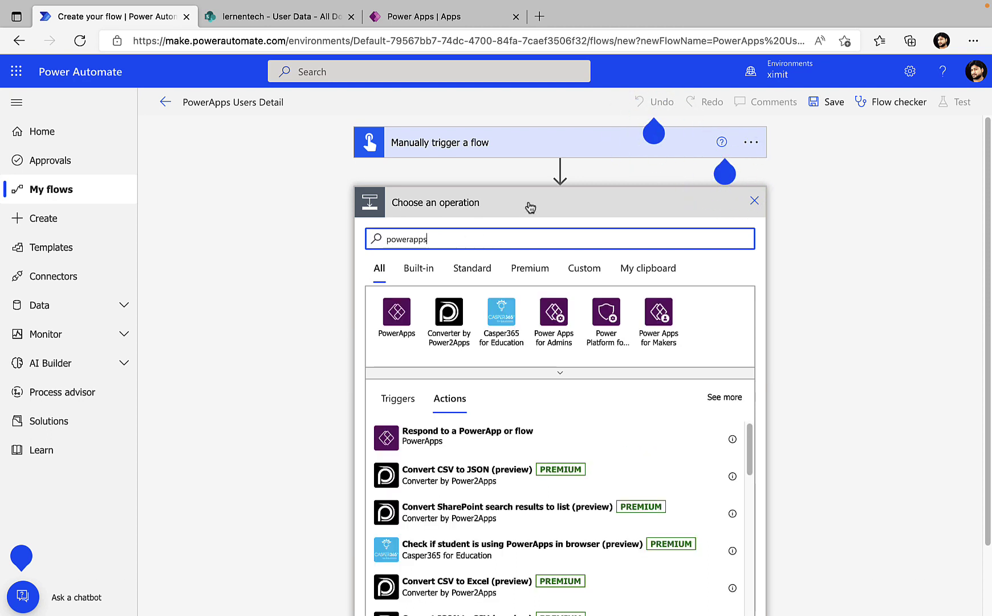
left_click(472, 267)
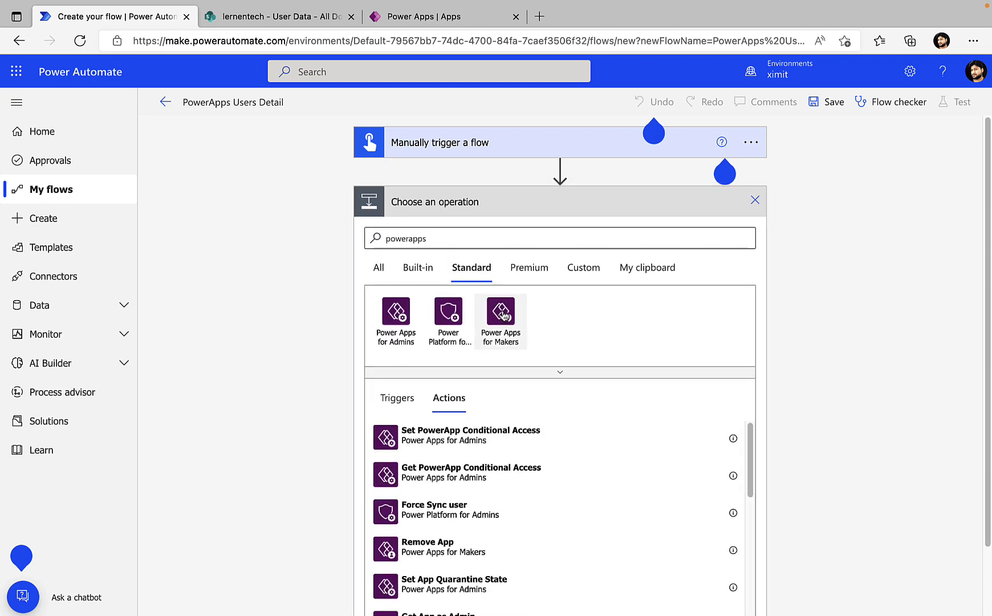
left_click(503, 311)
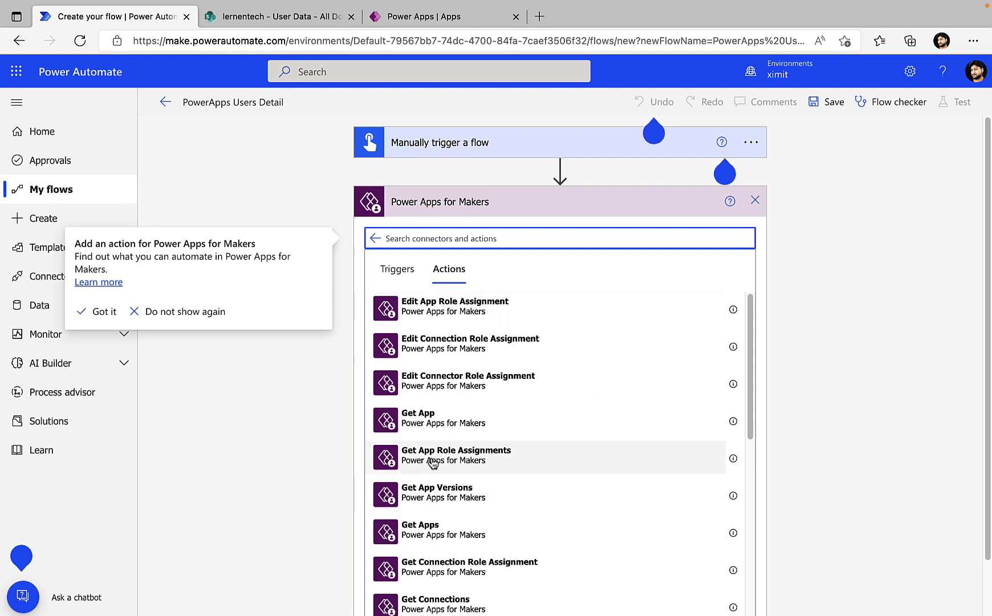
left_click(433, 463)
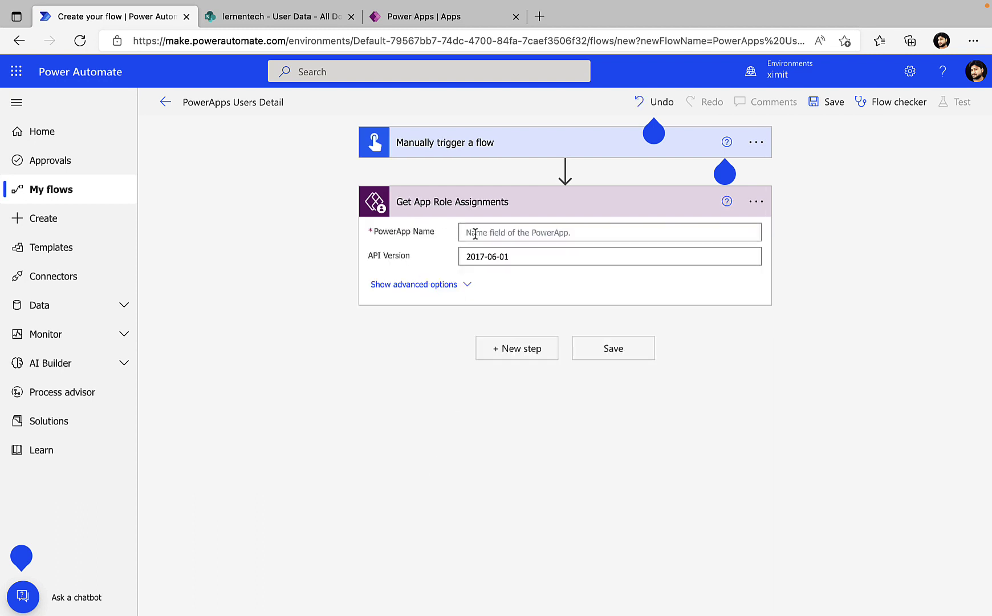
Copy the Time Entry app's App ID from its Power Apps details page
left_click(441, 17)
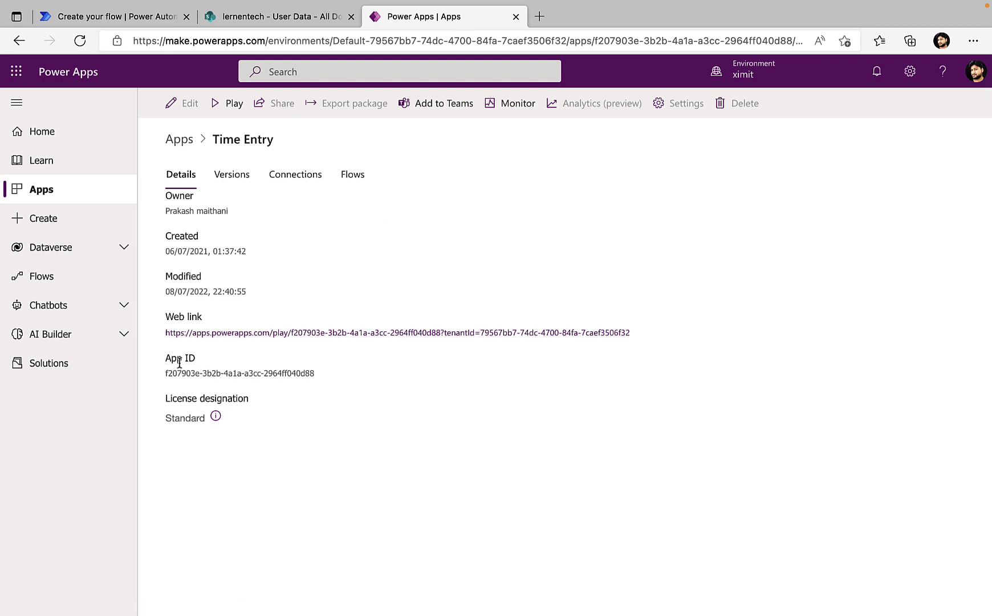
mouse_move(165, 373)
left_mouse_down()
mouse_move(317, 376)
mouse_move(166, 373)
left_mouse_up()
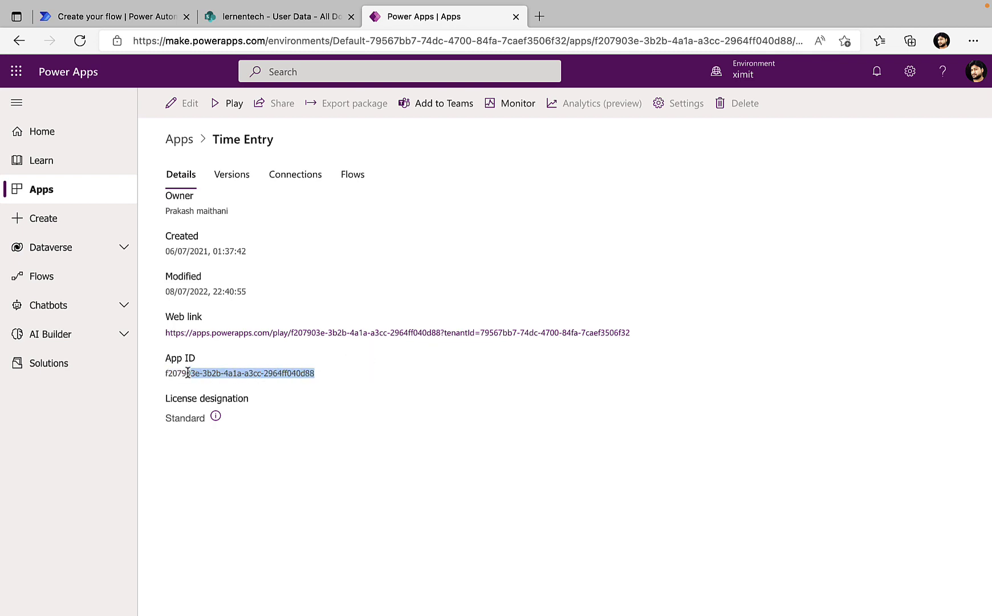
right_click(190, 374)
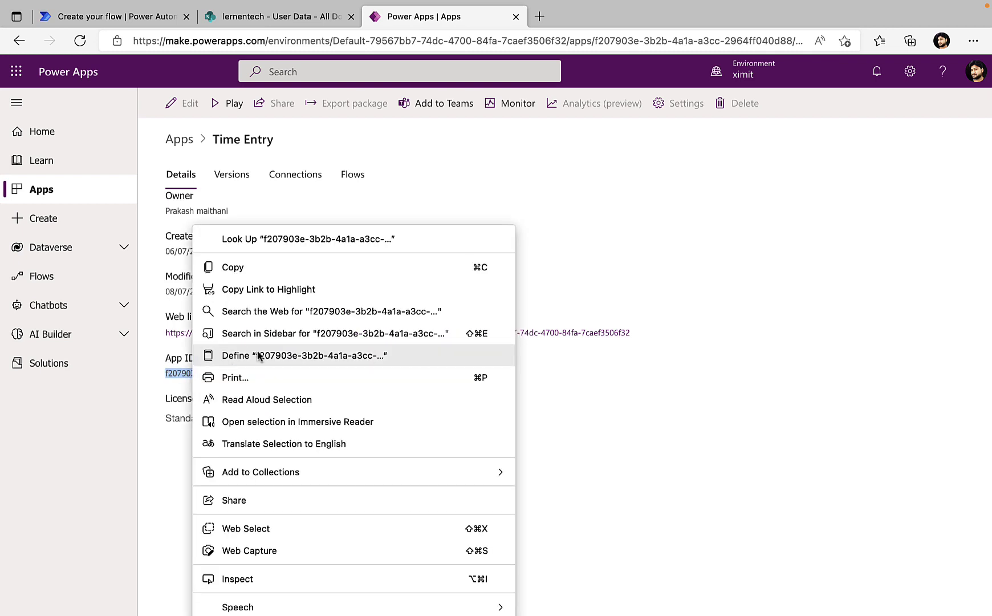
left_click(258, 273)
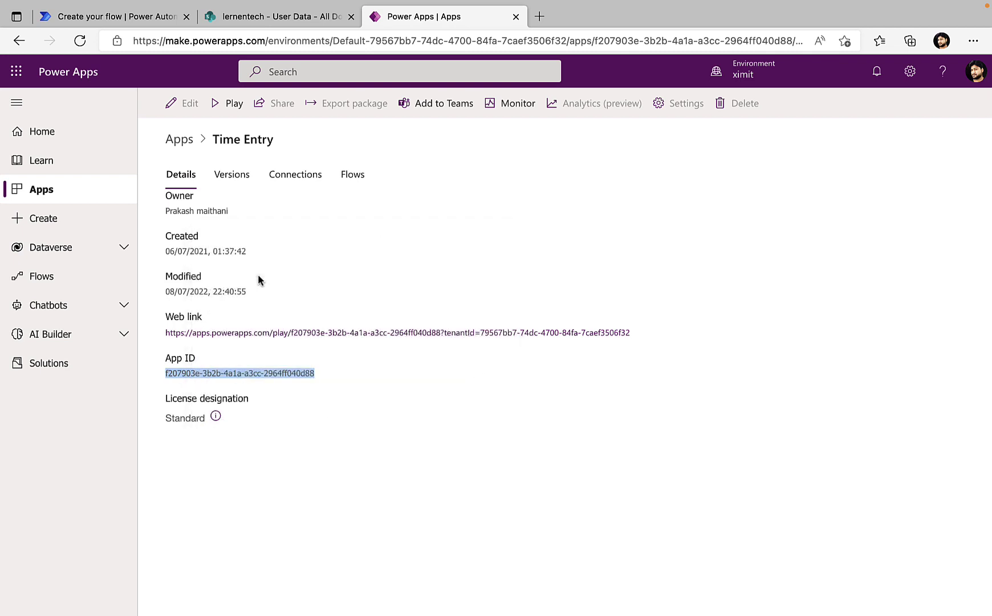
Paste the Time Entry App ID into the Get App Role Assignments PowerApp Name field
left_click(116, 17)
right_click(528, 233)
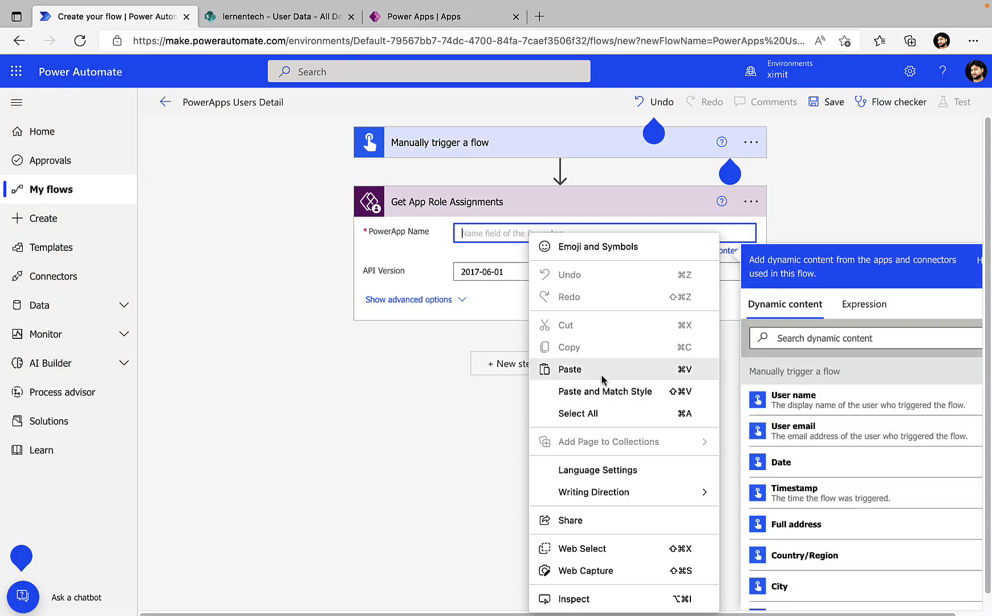
left_click(575, 369)
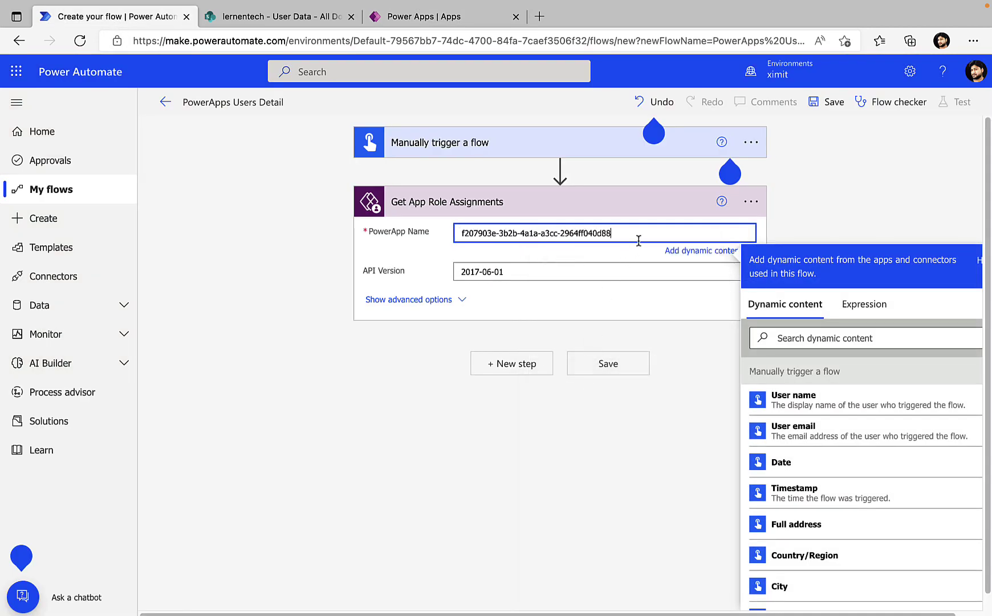
left_click(511, 364)
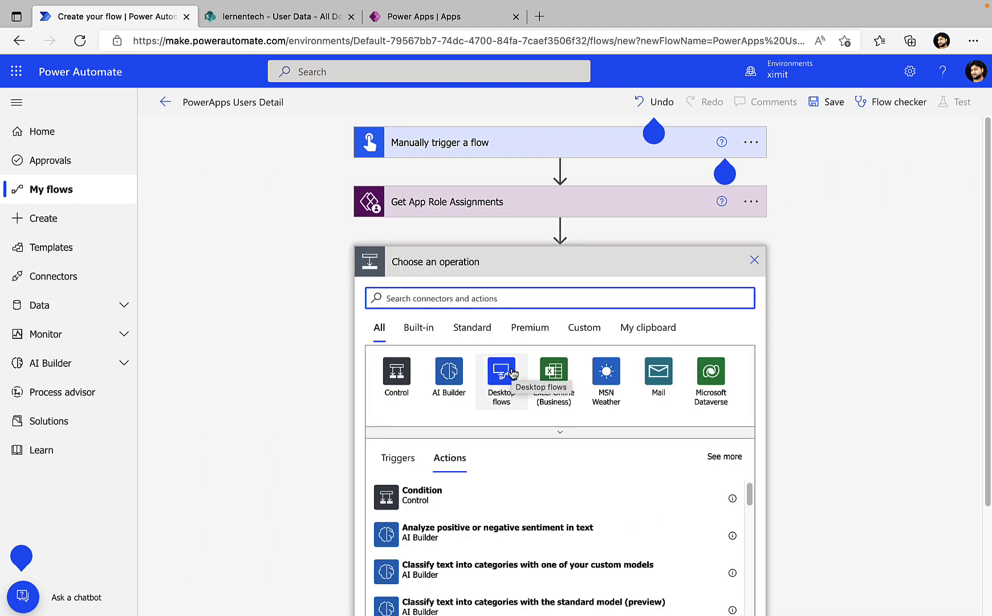
Add Excel Online's 'Add a row into a table' with location lernentech and library User Data
left_click(555, 379)
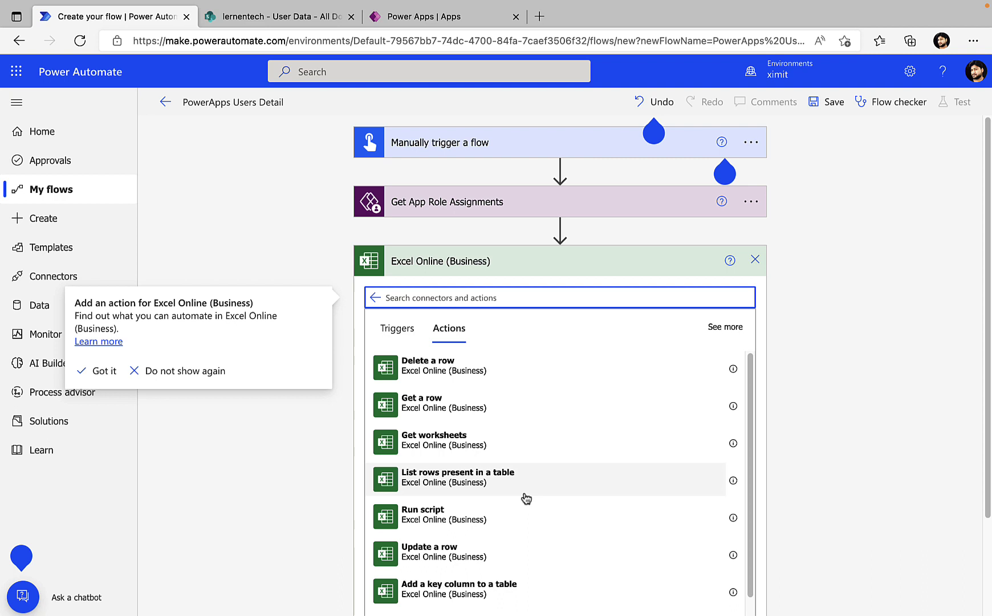
scroll(534, 477, "down", 1)
scroll(526, 498, "down", 1)
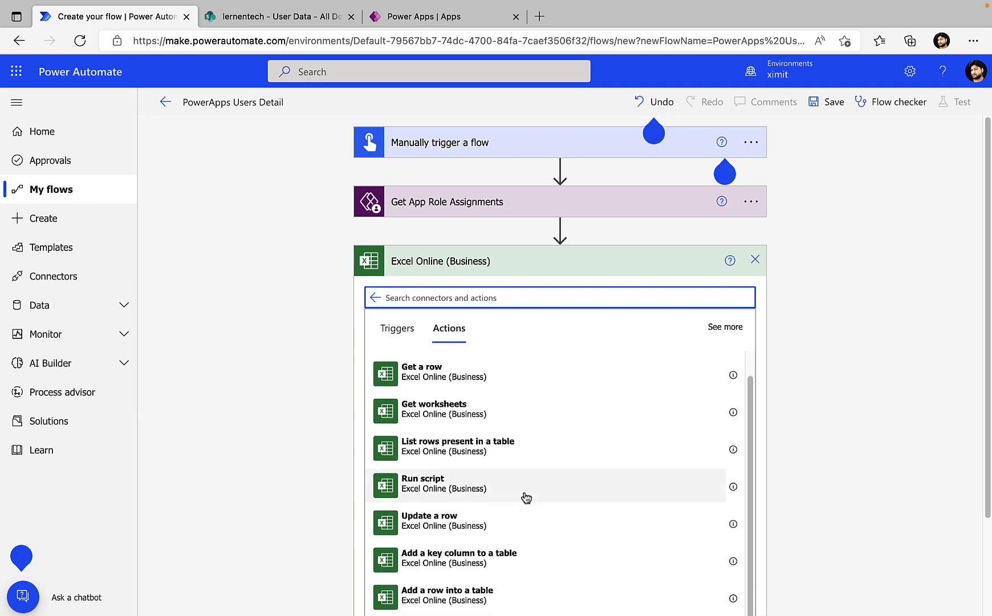
left_click(443, 601)
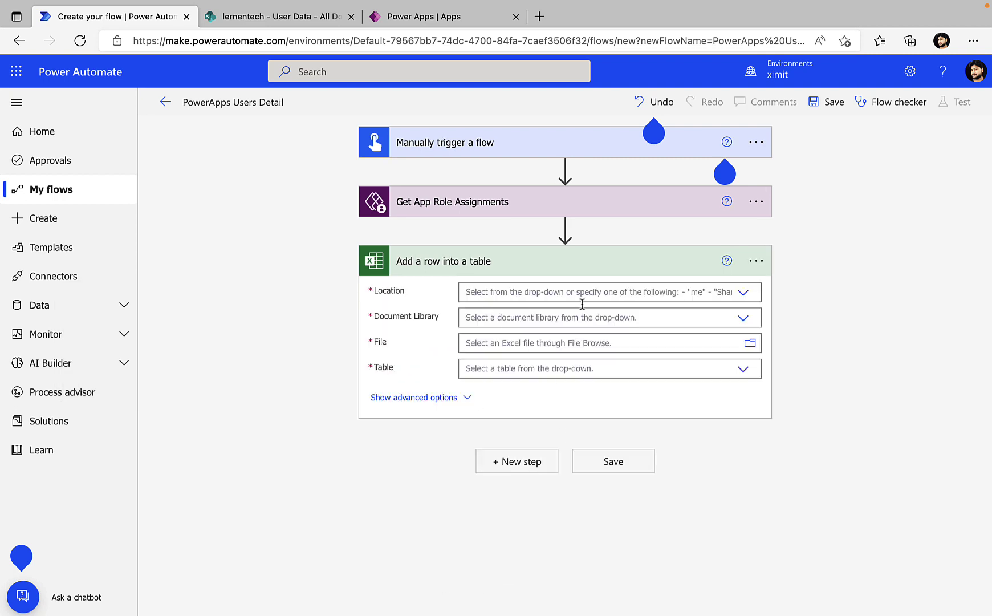
left_click(744, 293)
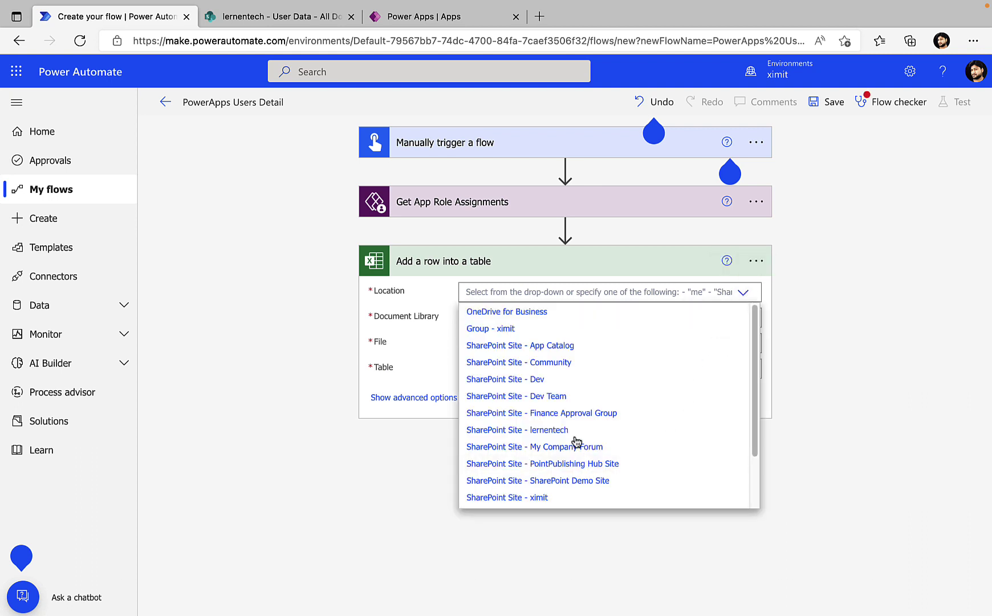
left_click(559, 431)
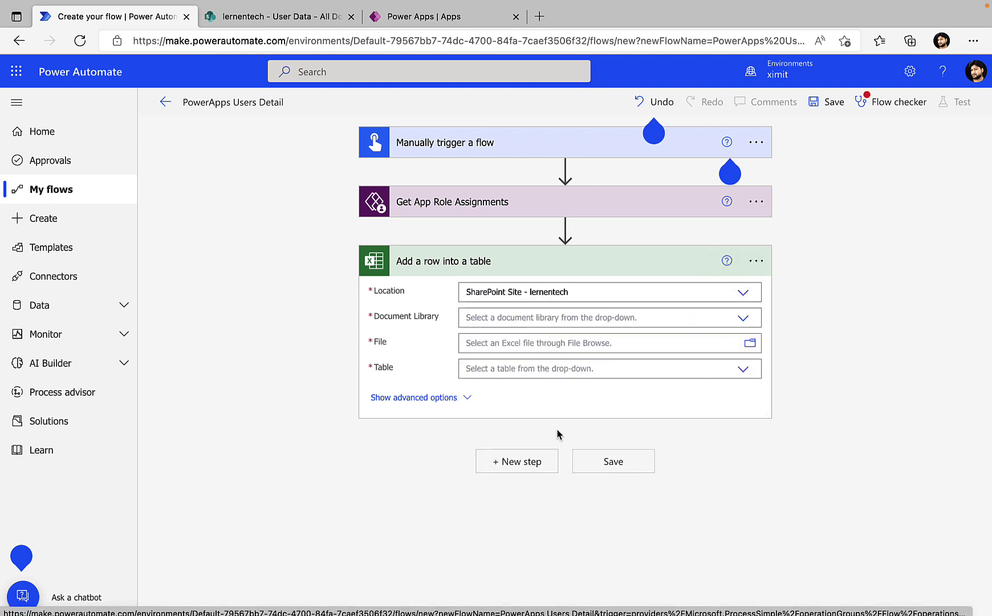
left_click(742, 318)
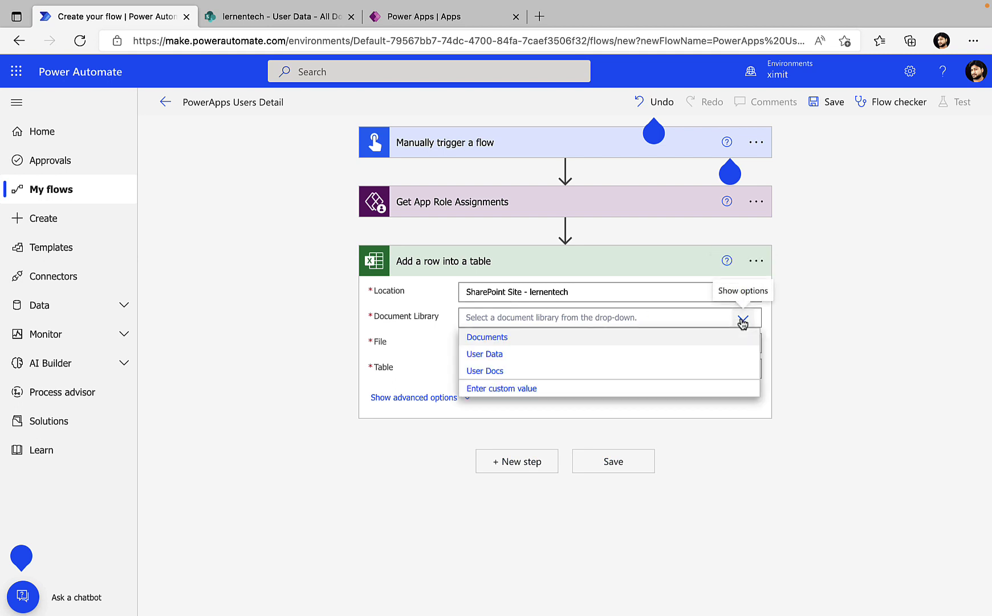
left_click(515, 353)
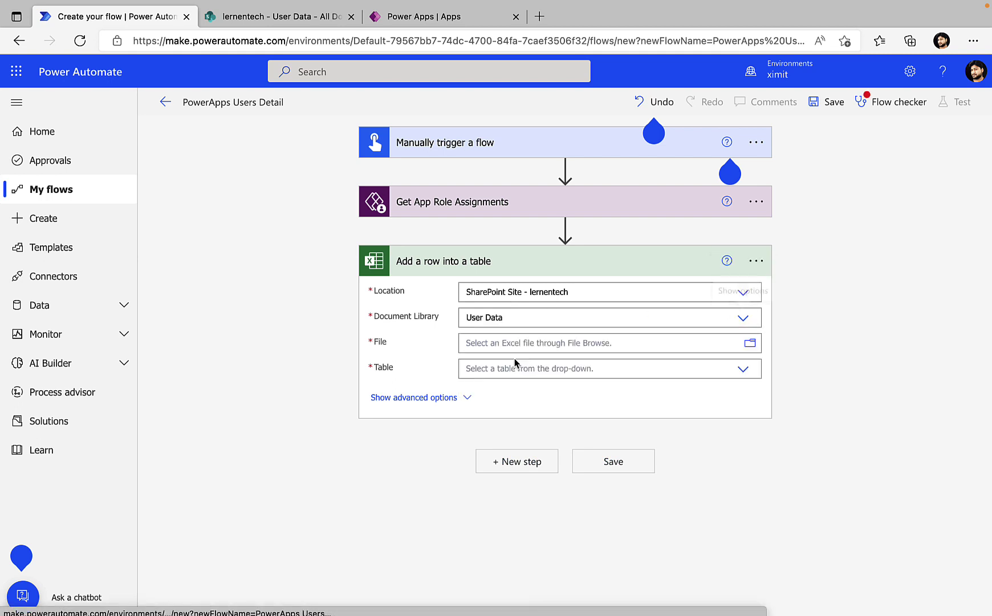
Target the users.xlsx file and its Table1 in the add-row step
left_click(750, 345)
left_click(824, 386)
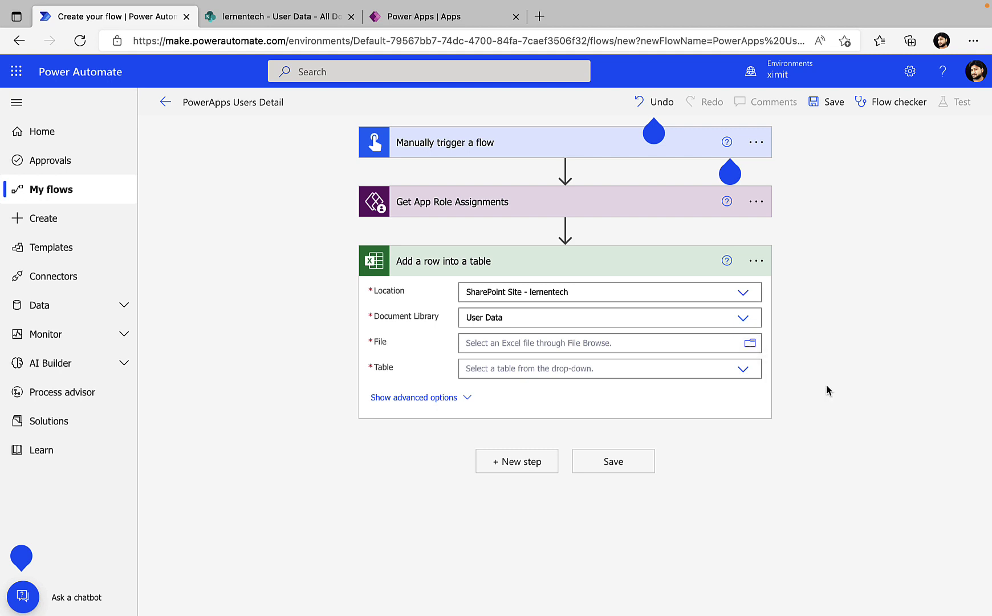
left_click(530, 382)
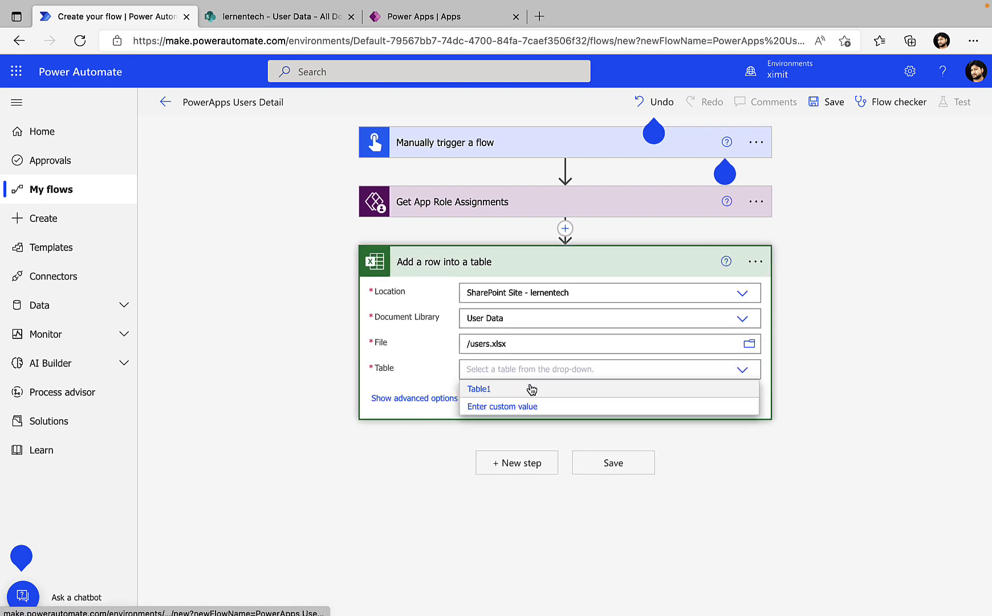
left_click(498, 390)
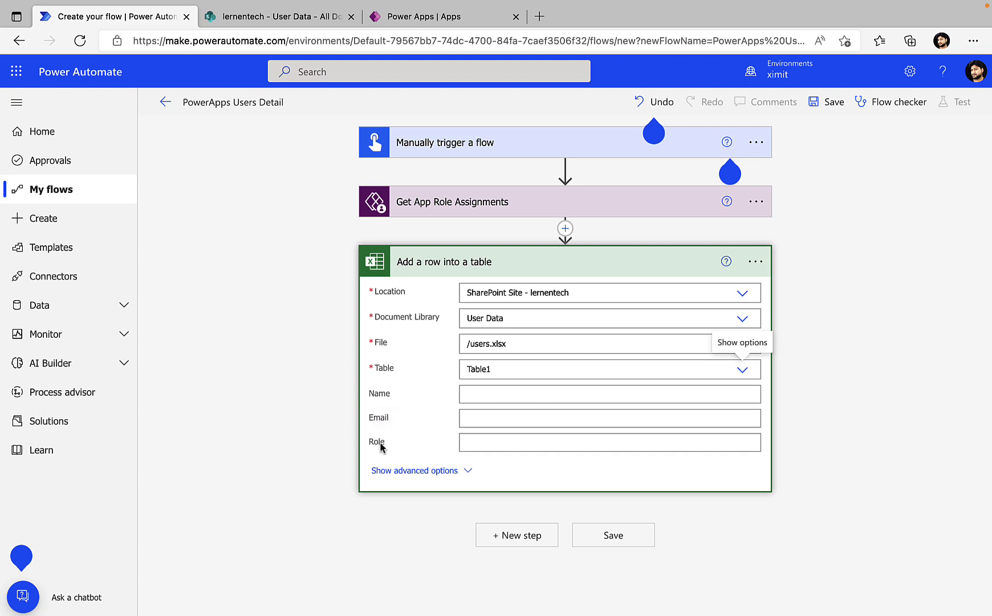
Fill Name with displayName, Email with email and Role with roleName from Dynamic content
left_click(518, 394)
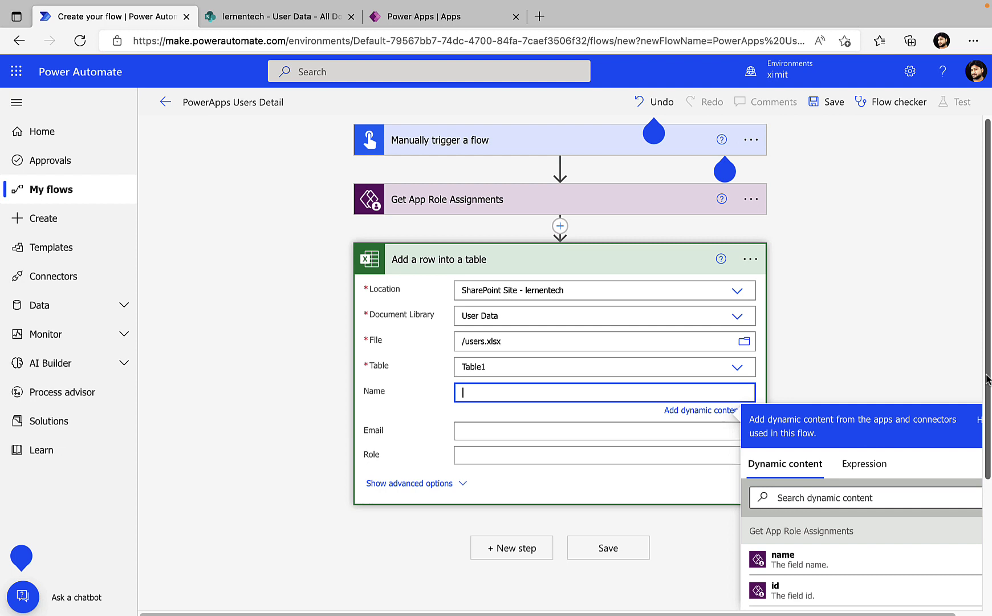
left_click_drag(987, 380, 987, 435)
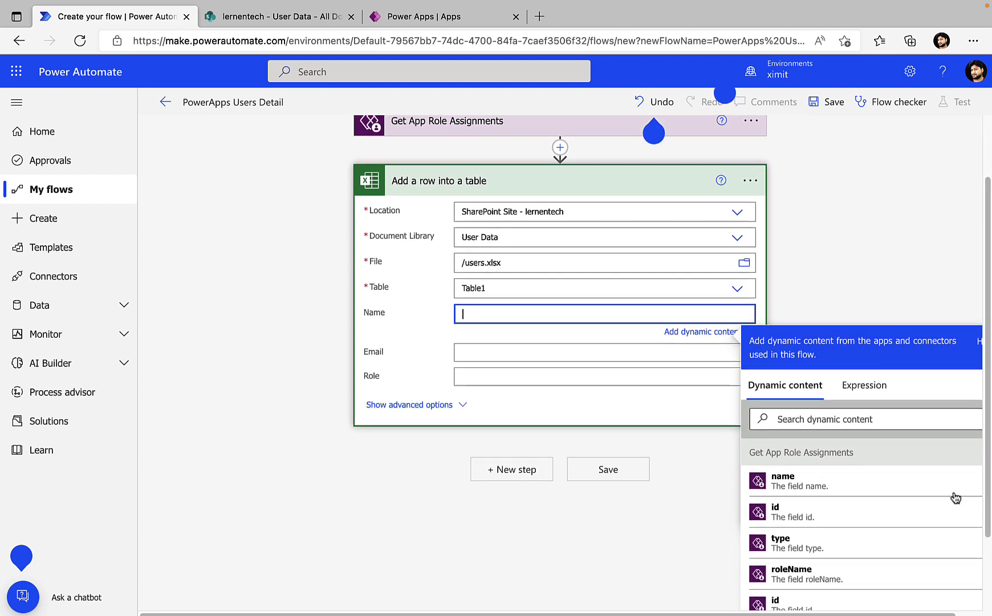
left_click(827, 419)
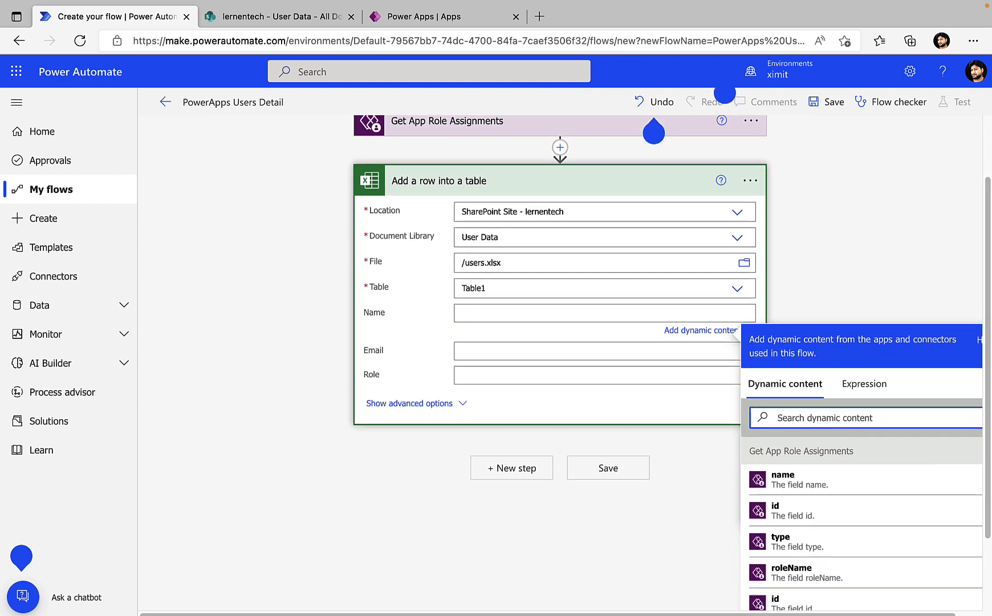
type("dis")
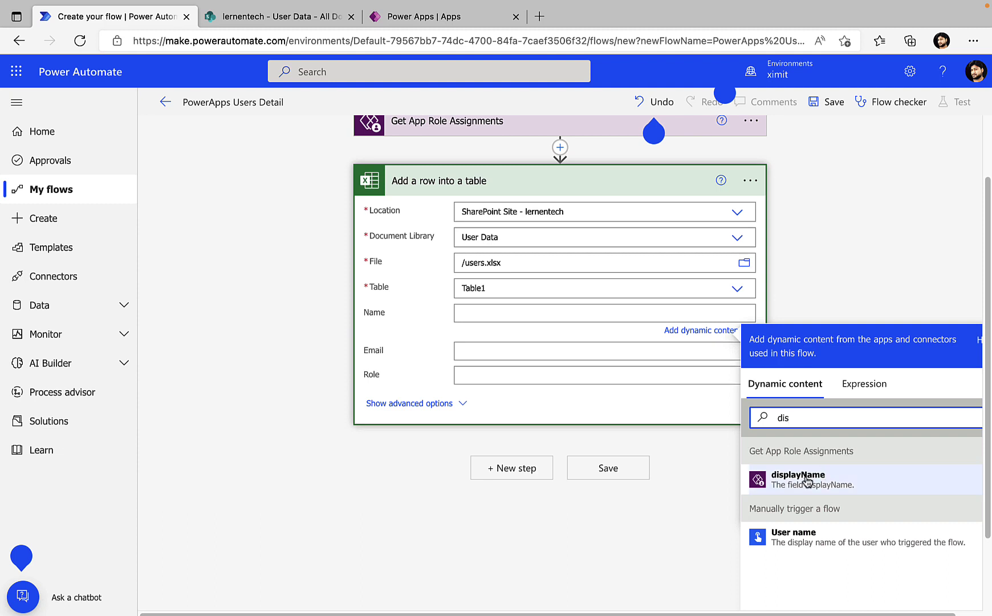
left_click(806, 480)
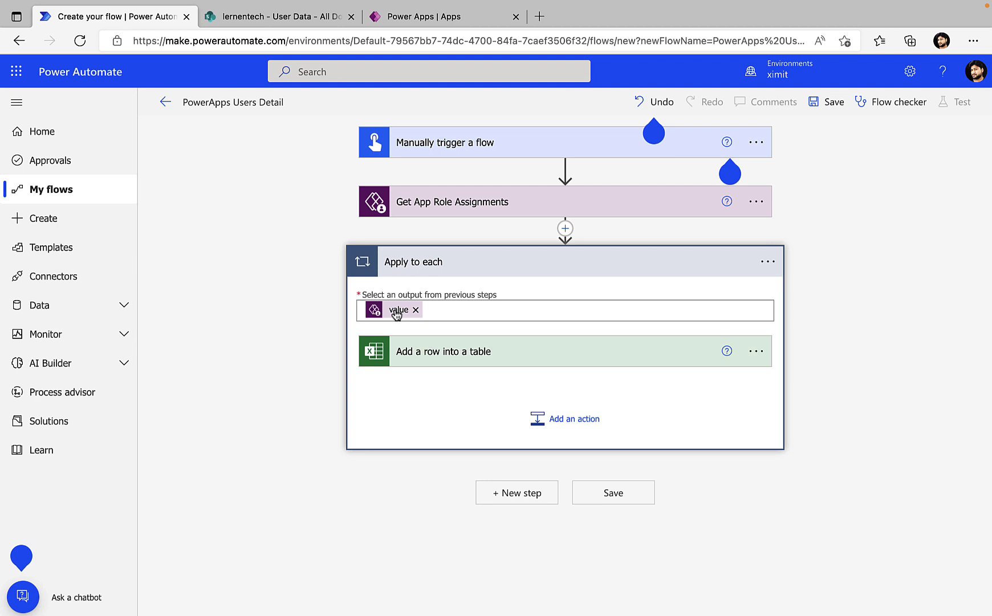
left_click(477, 359)
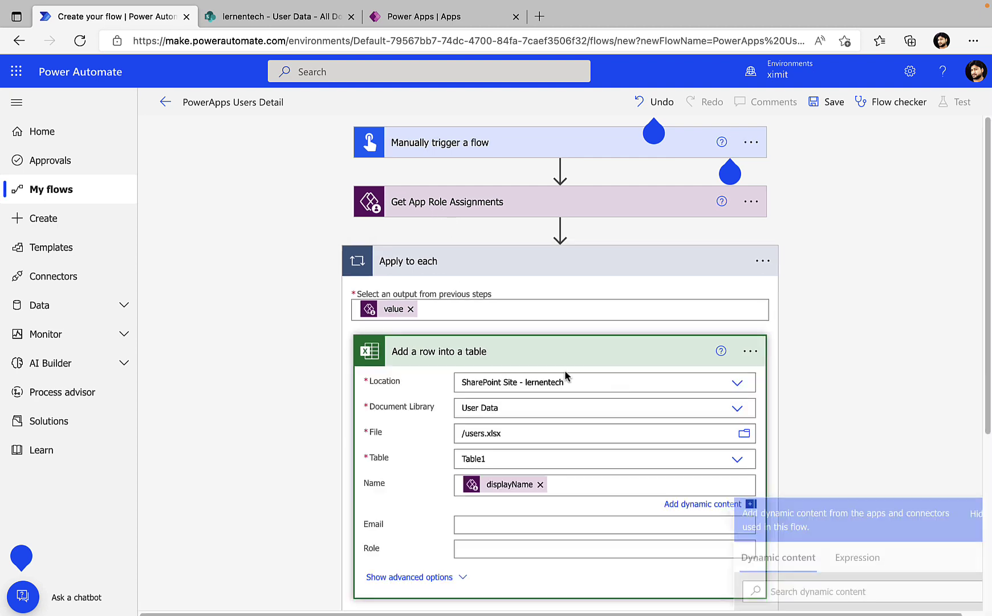
left_click(488, 525)
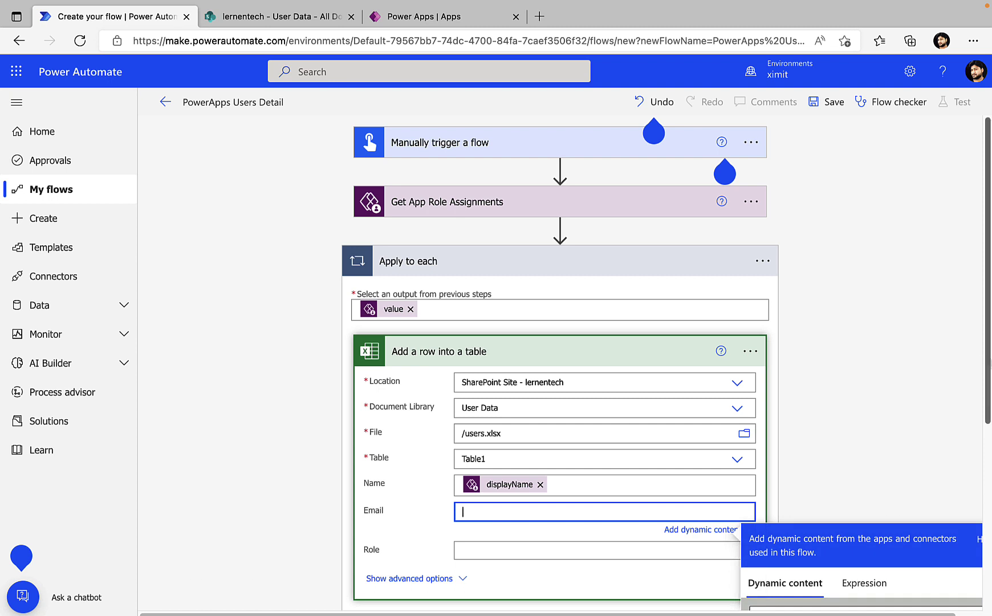
left_click_drag(989, 362, 986, 469)
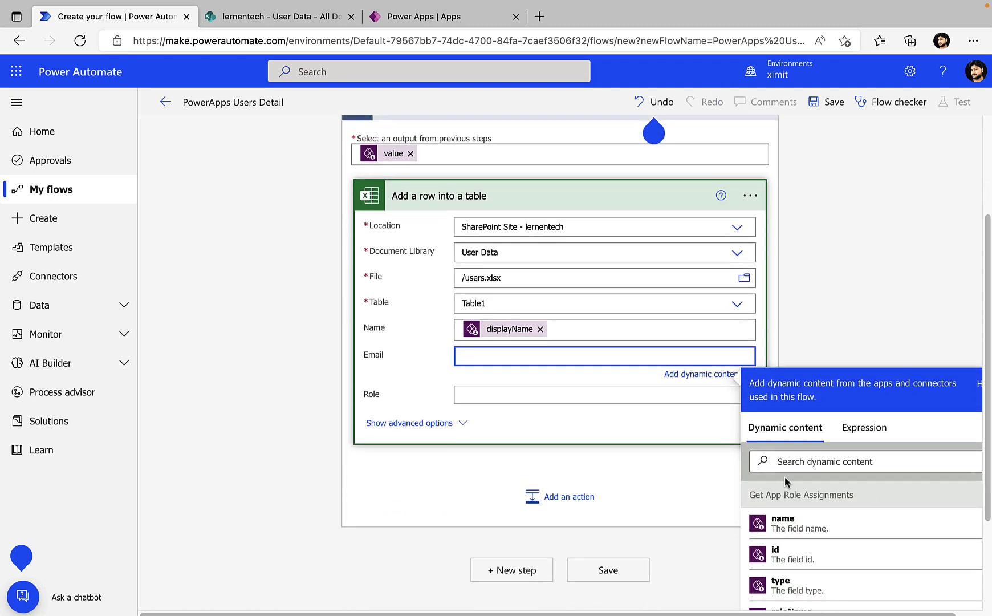
left_click(805, 462)
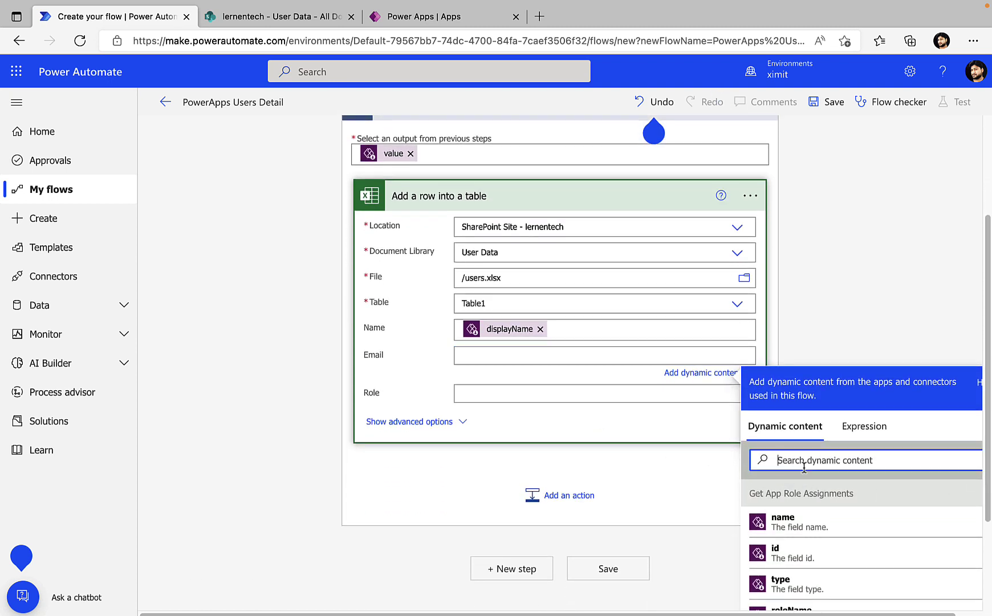
type("email")
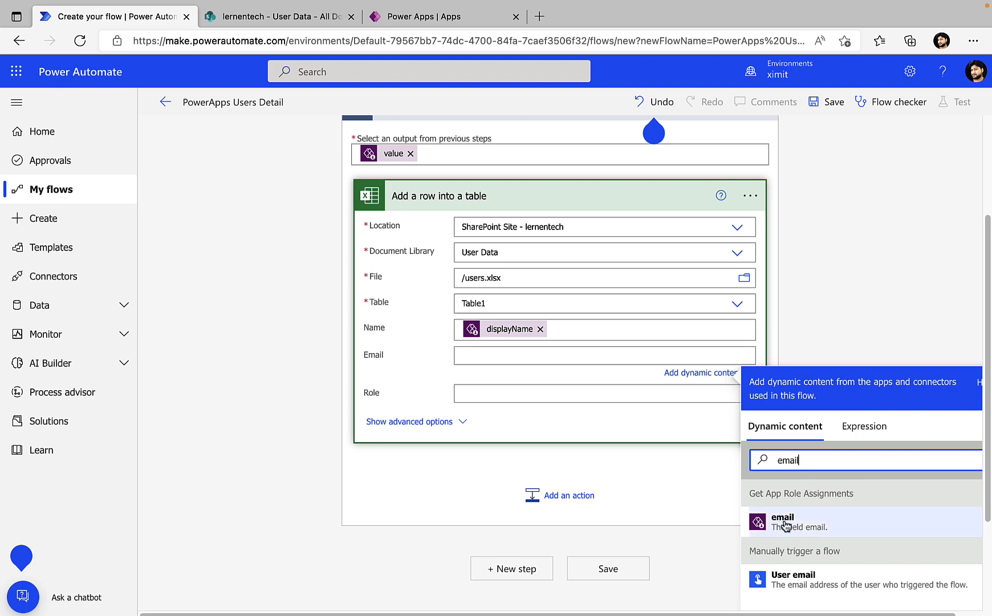
left_click(783, 517)
left_click(509, 398)
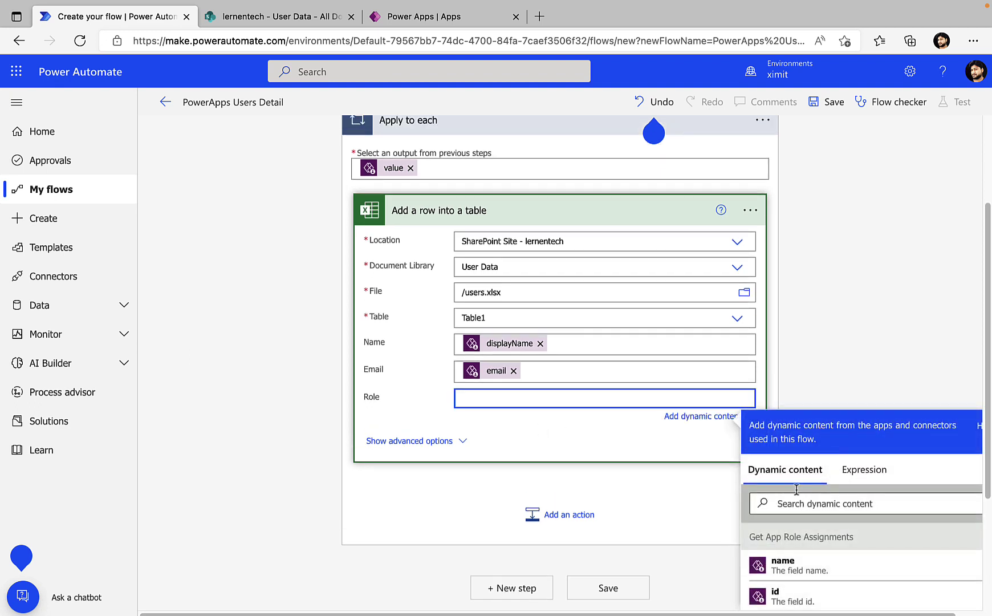
left_click(798, 502)
type("role")
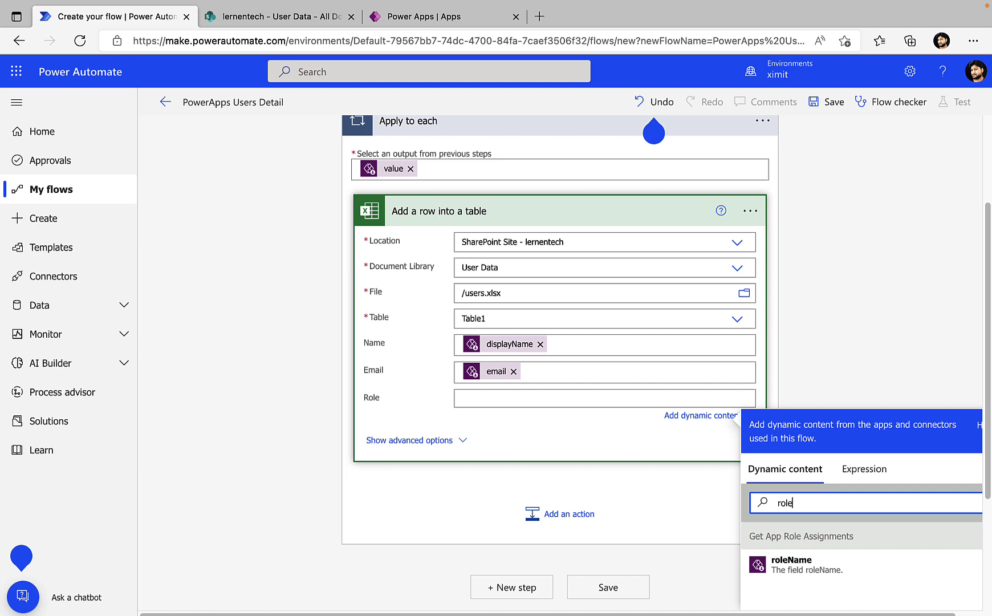
left_click(807, 564)
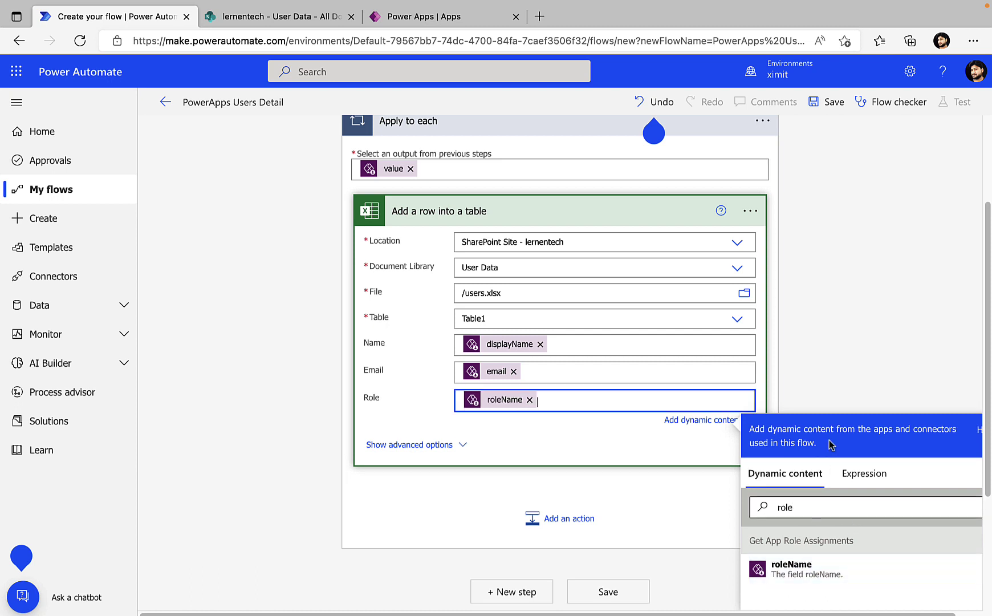
left_click(880, 173)
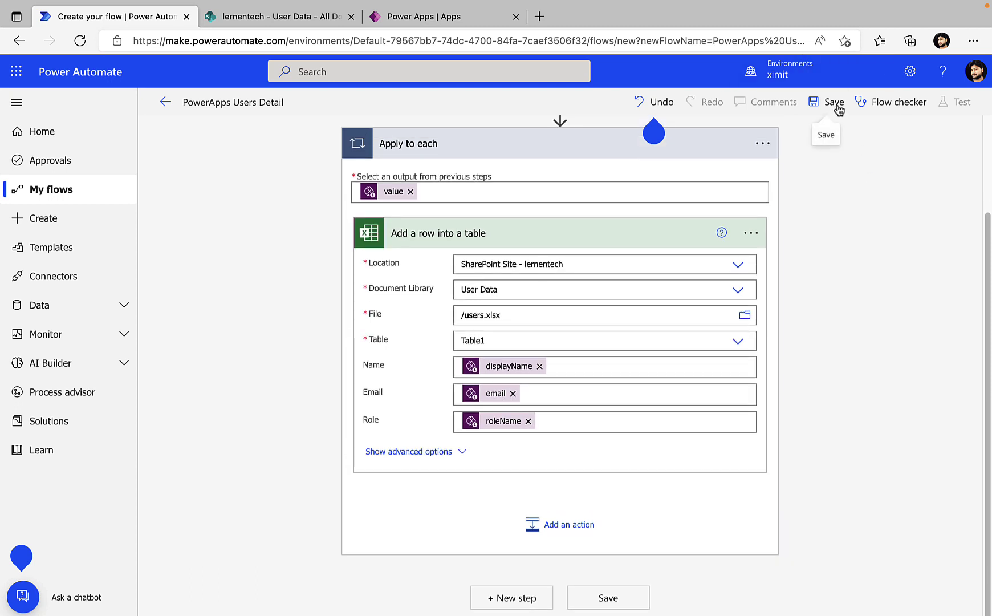
Save the PowerApps Users Detail flow and run a manual test through to Done
left_click(828, 101)
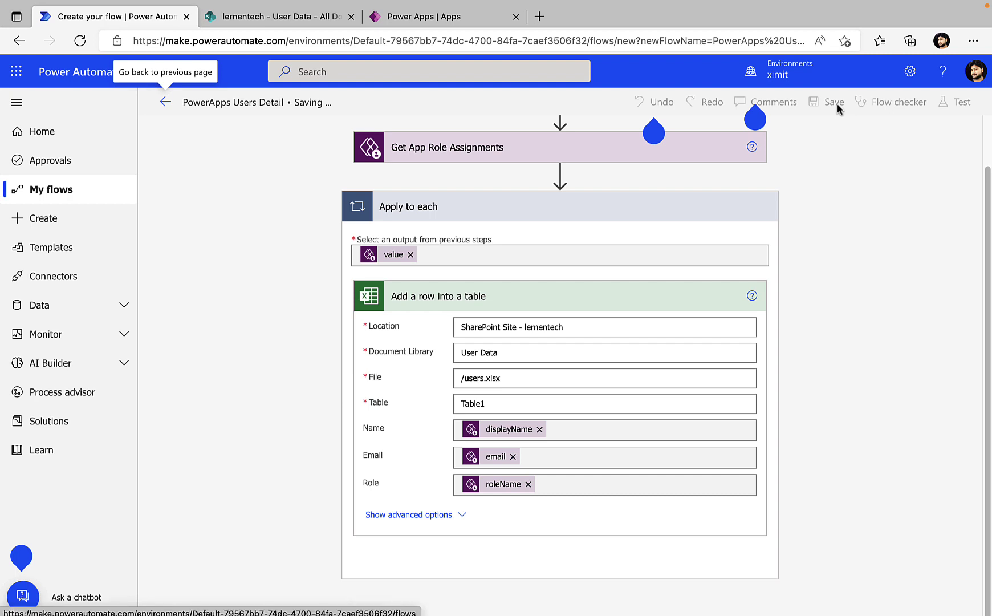
left_click(955, 101)
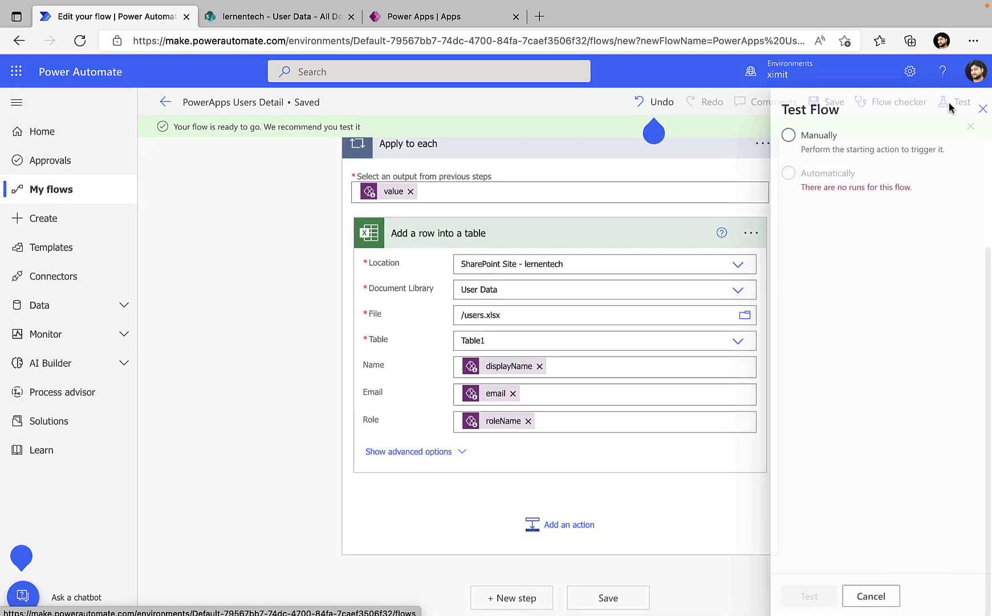
left_click(822, 135)
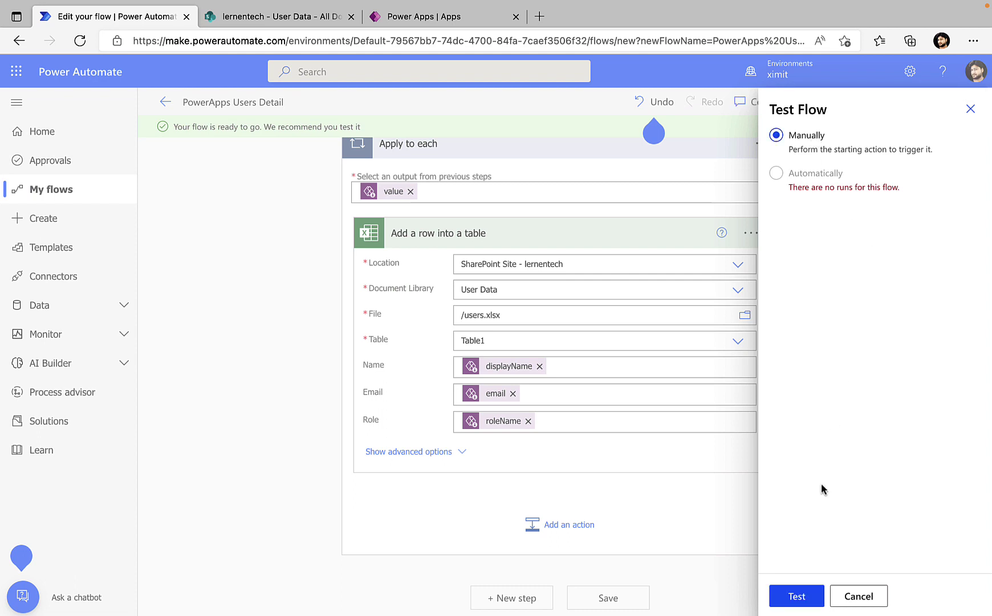
left_click(797, 596)
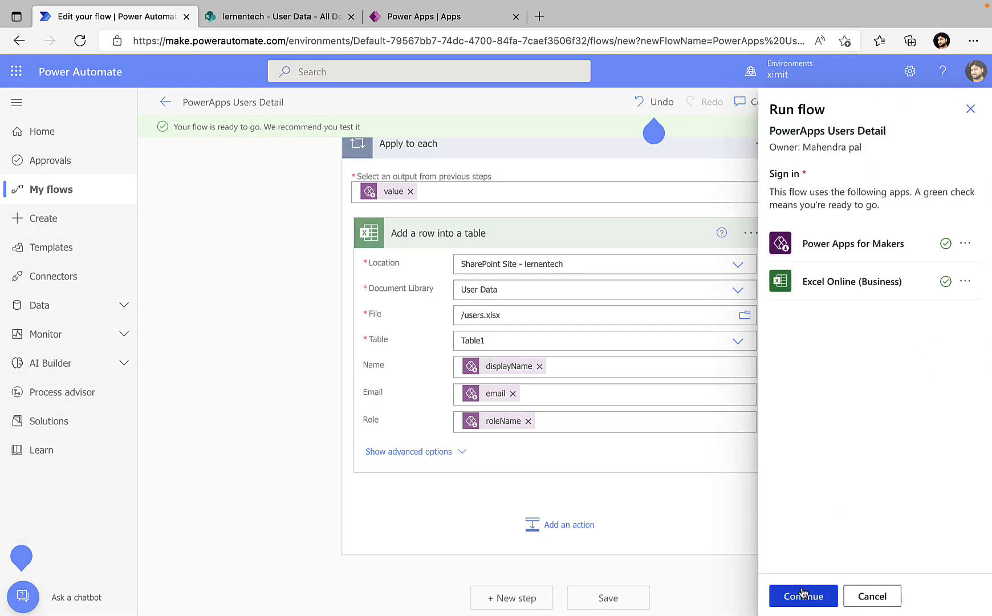
left_click(802, 596)
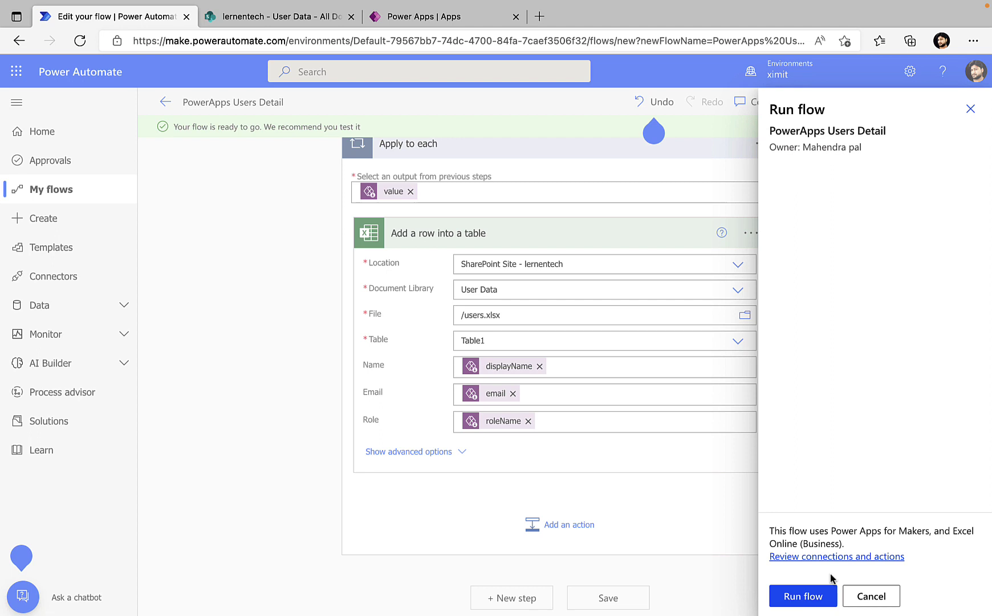
left_click(802, 596)
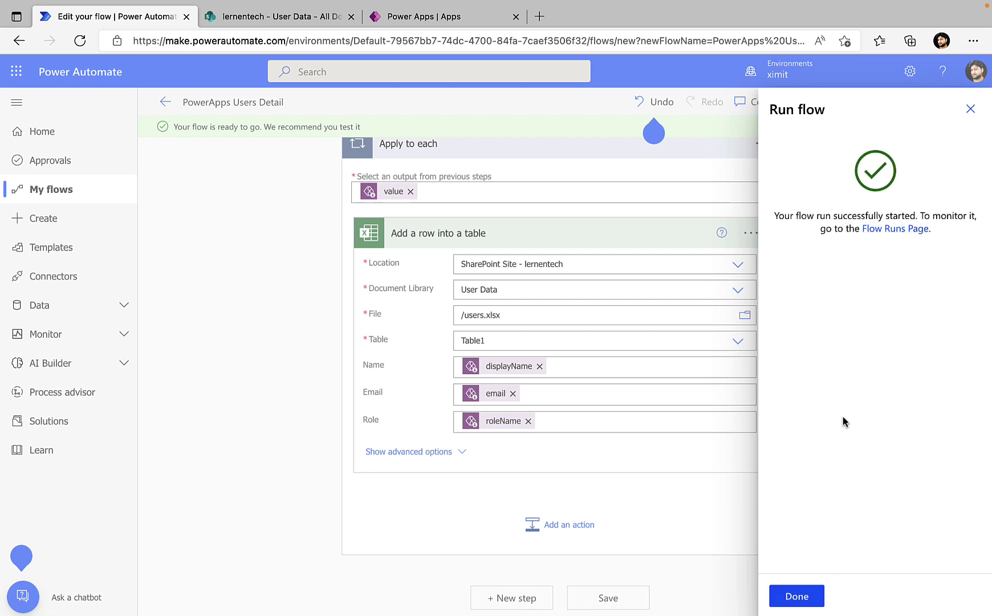
left_click(796, 595)
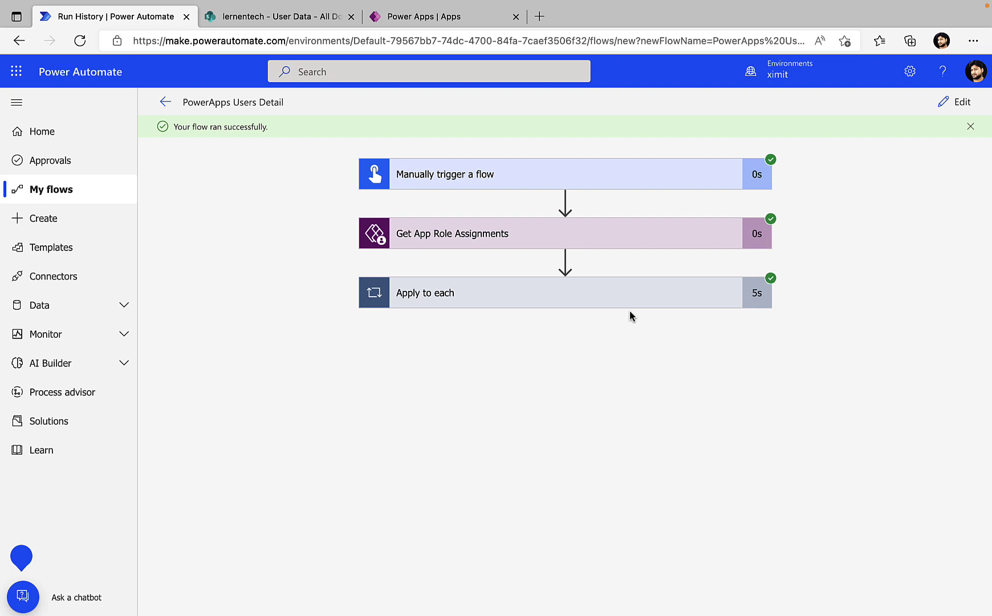
Expand Apply to each in the successful run, then go to the User Data library
left_click(626, 302)
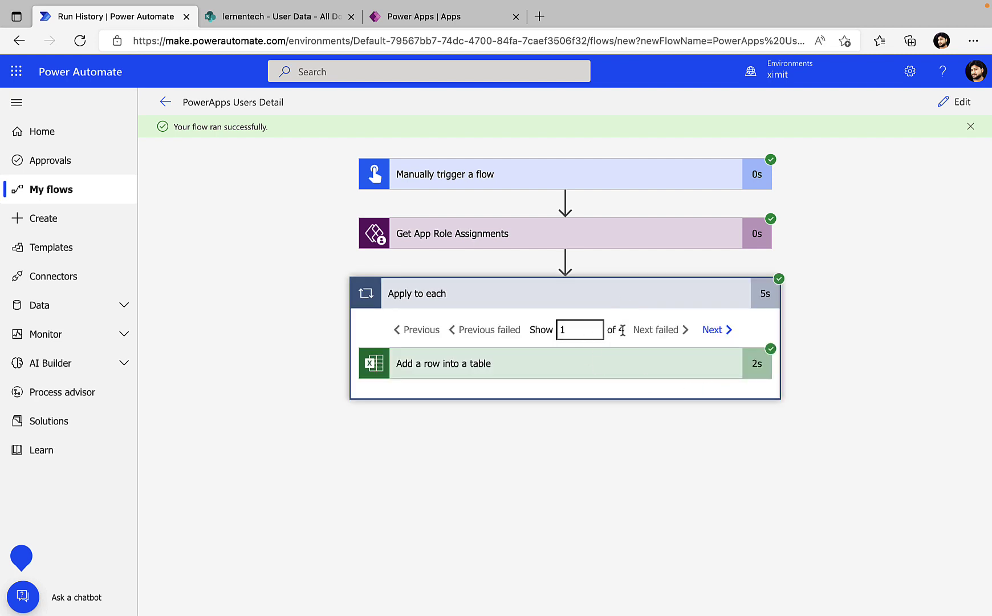
left_click(272, 16)
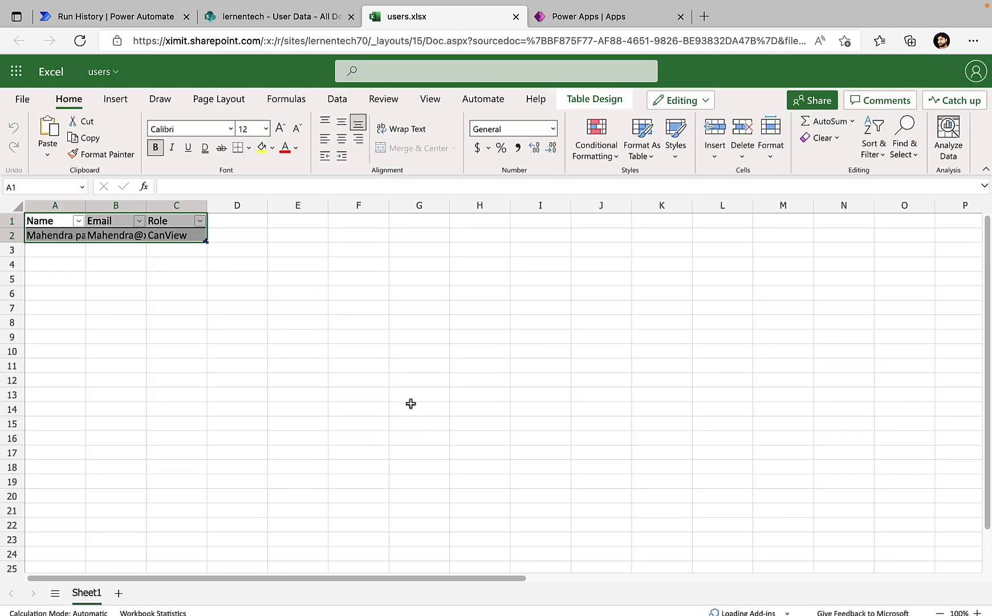
Auto-fit the Name, Email and Role columns (A, B, C) to their contents
left_click(205, 332)
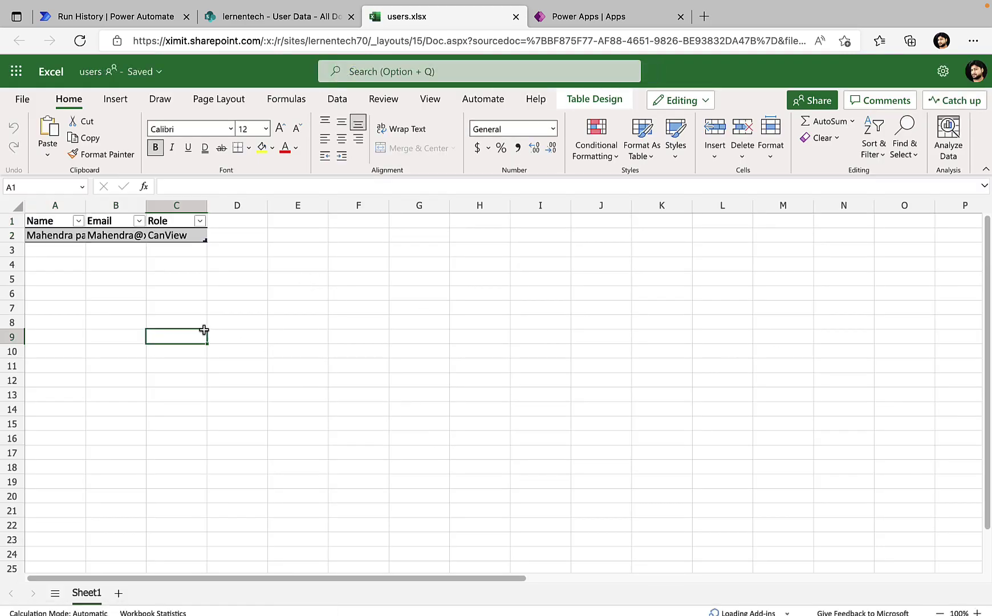
double_click(85, 204)
double_click(153, 204)
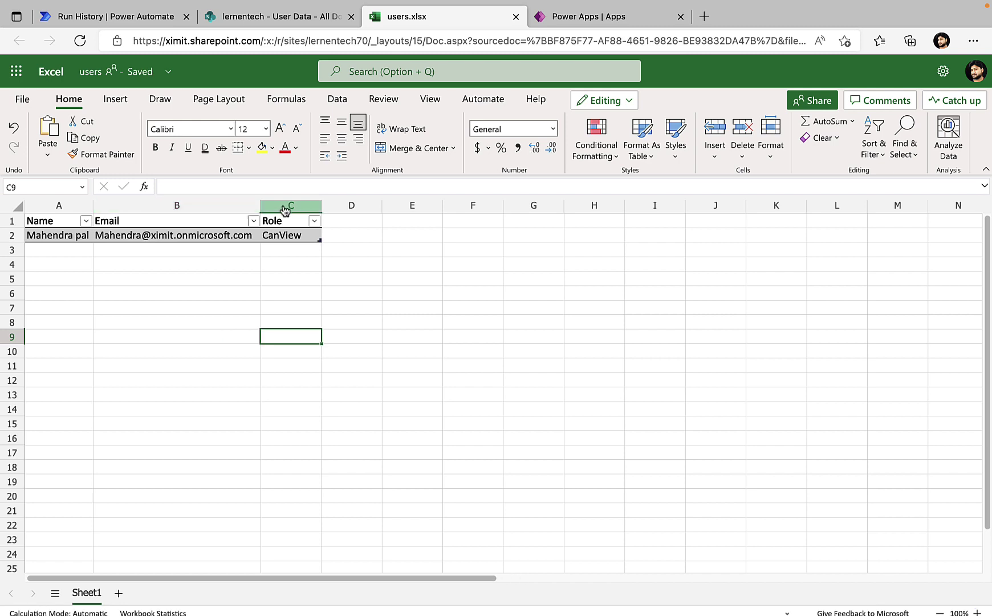
double_click(321, 205)
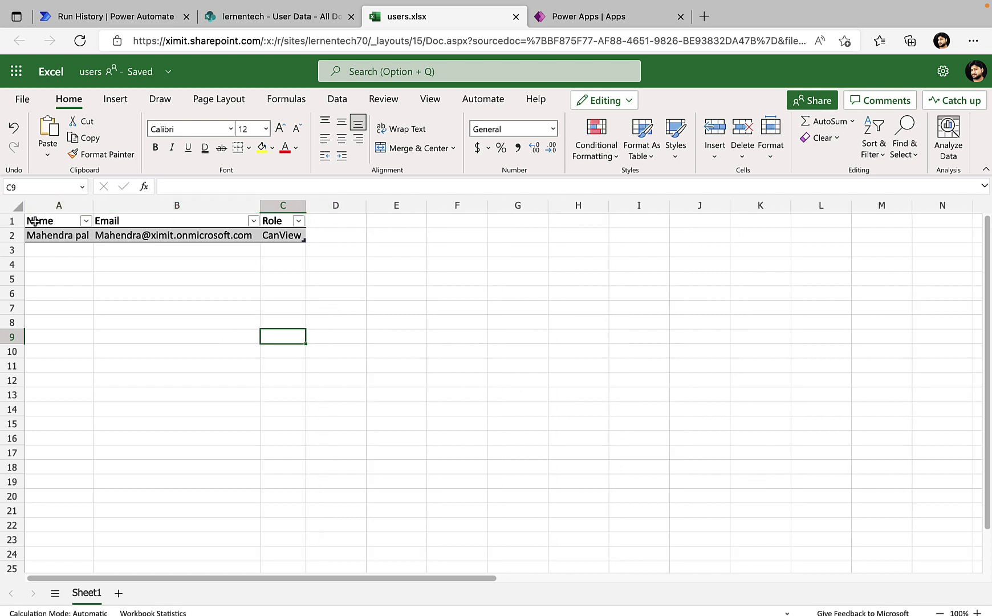
Apply a light-blue table style to the users range A1:C13
left_click_drag(36, 222, 302, 392)
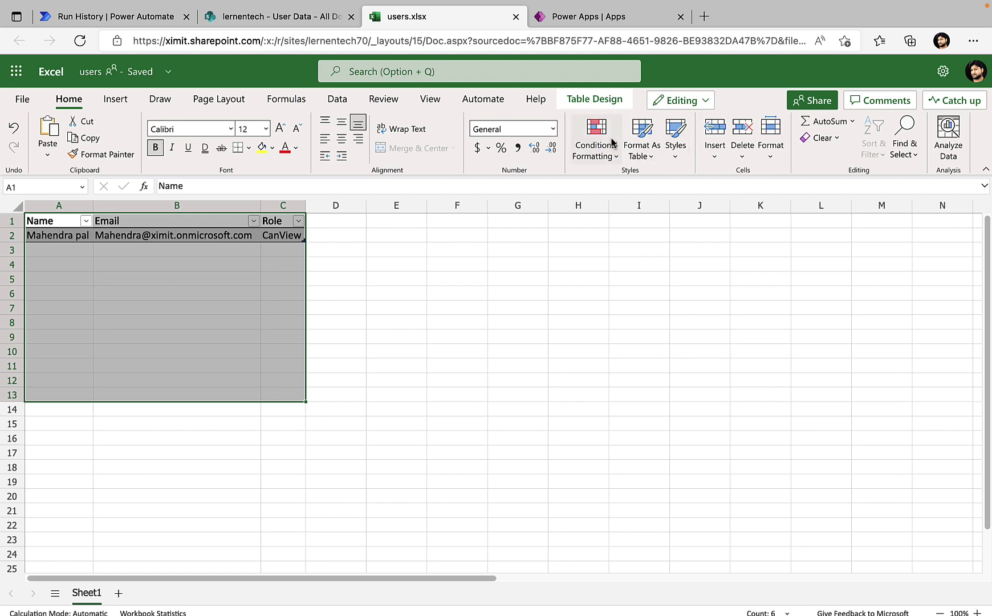
left_click(642, 139)
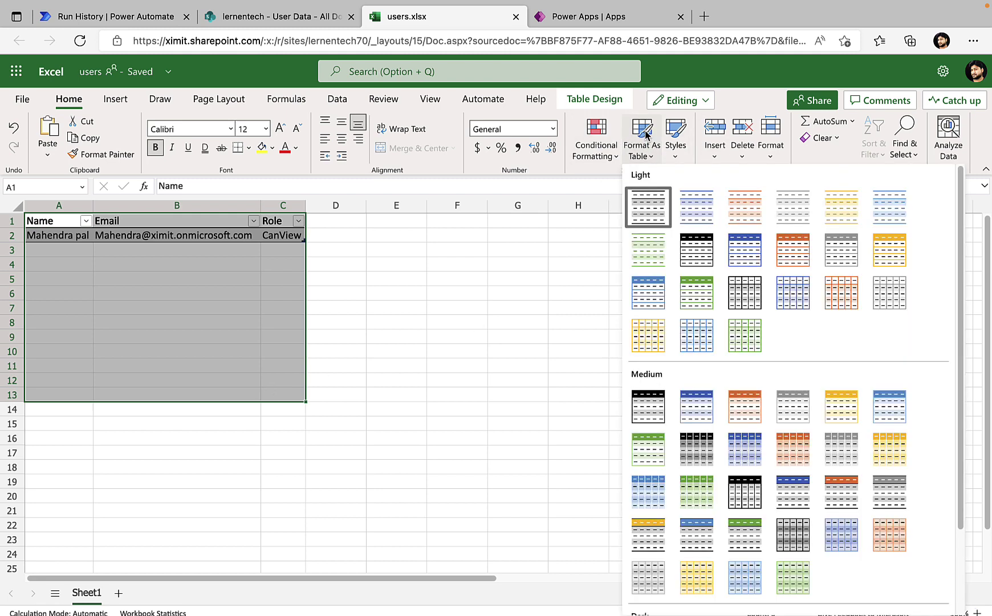
left_click(647, 208)
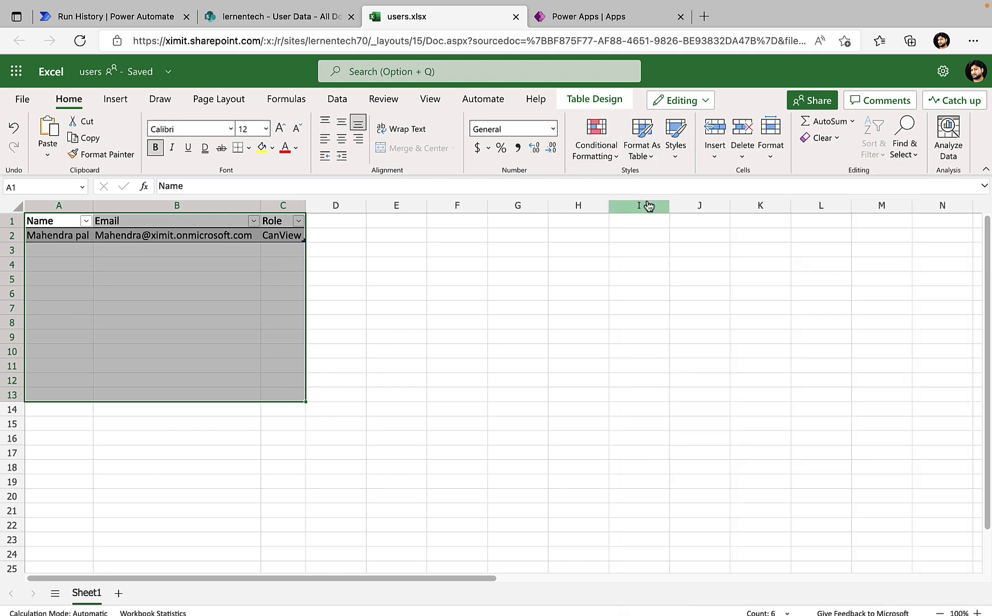
left_click(643, 139)
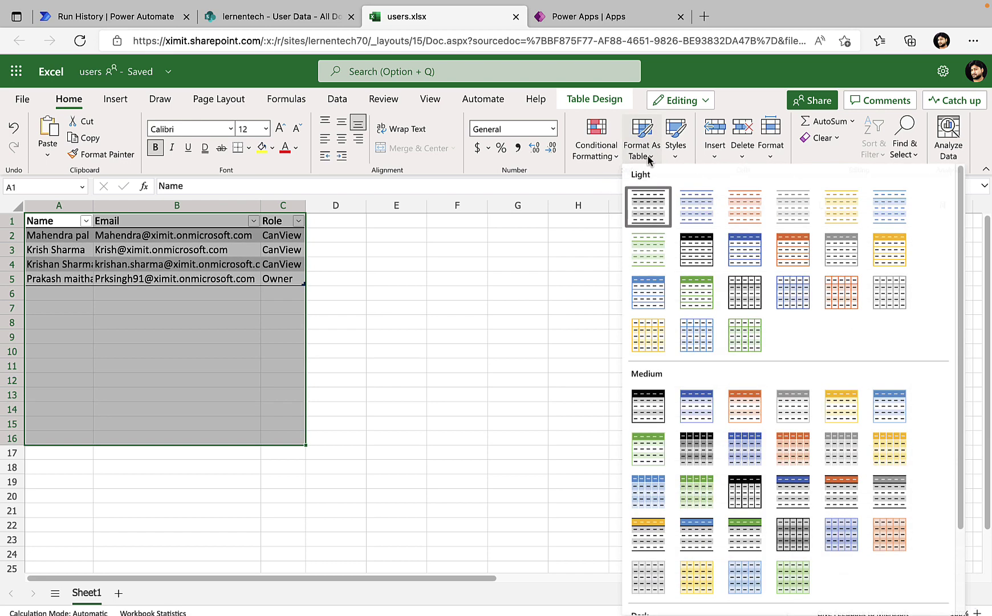
left_click(684, 217)
left_click(421, 321)
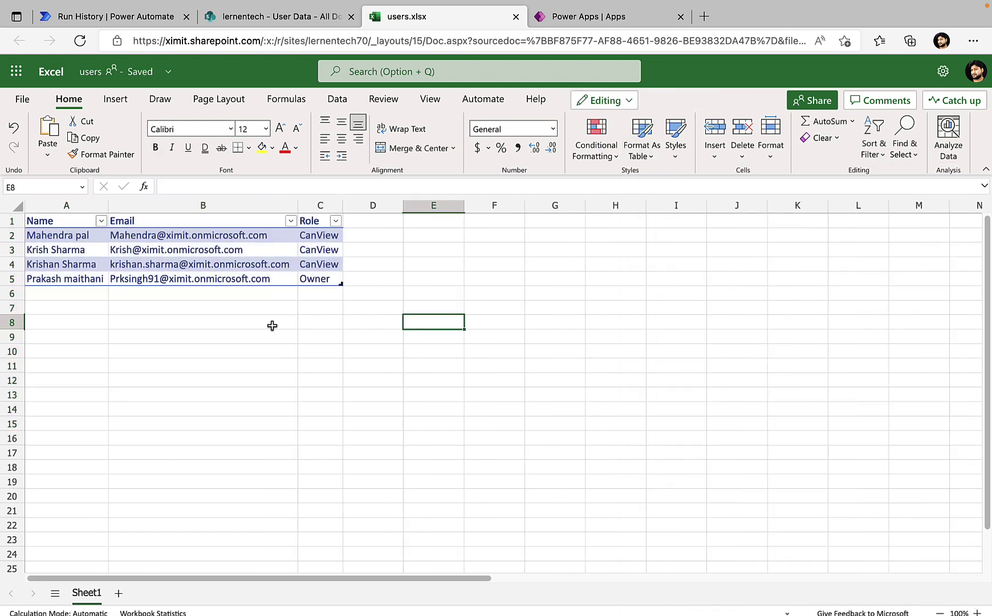
left_click(203, 321)
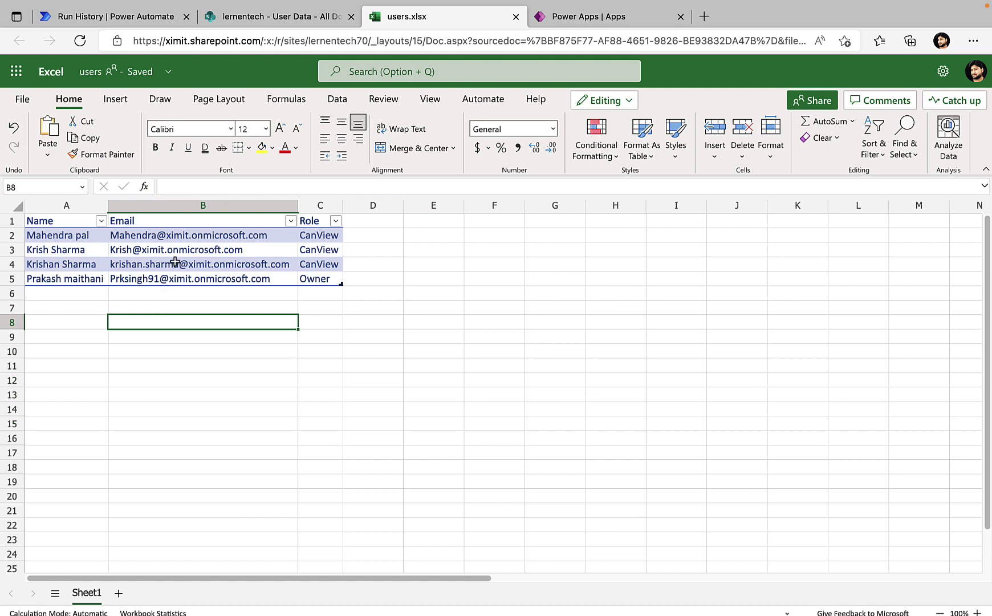
left_click(373, 351)
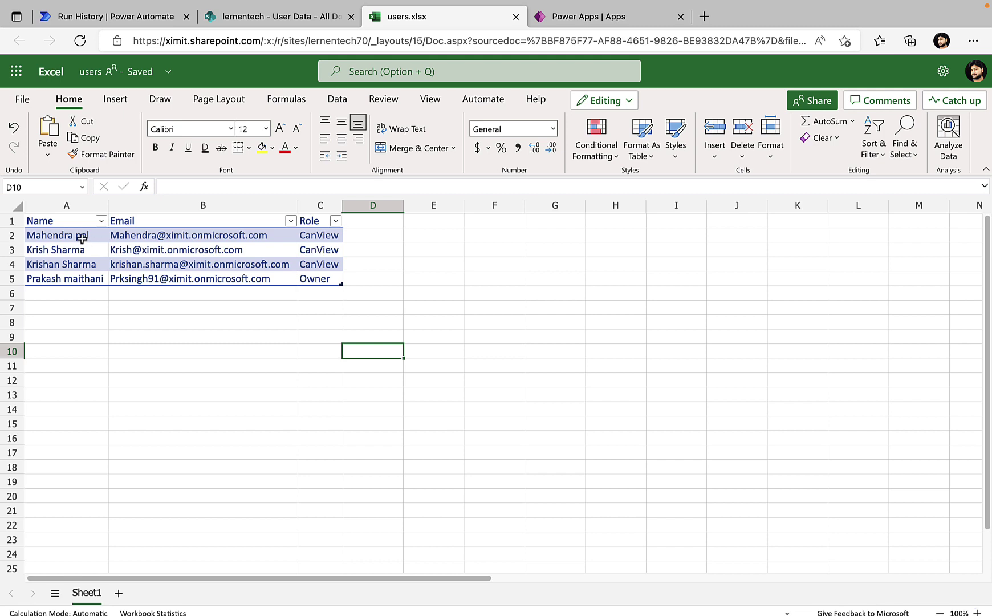
left_click_drag(82, 237, 335, 239)
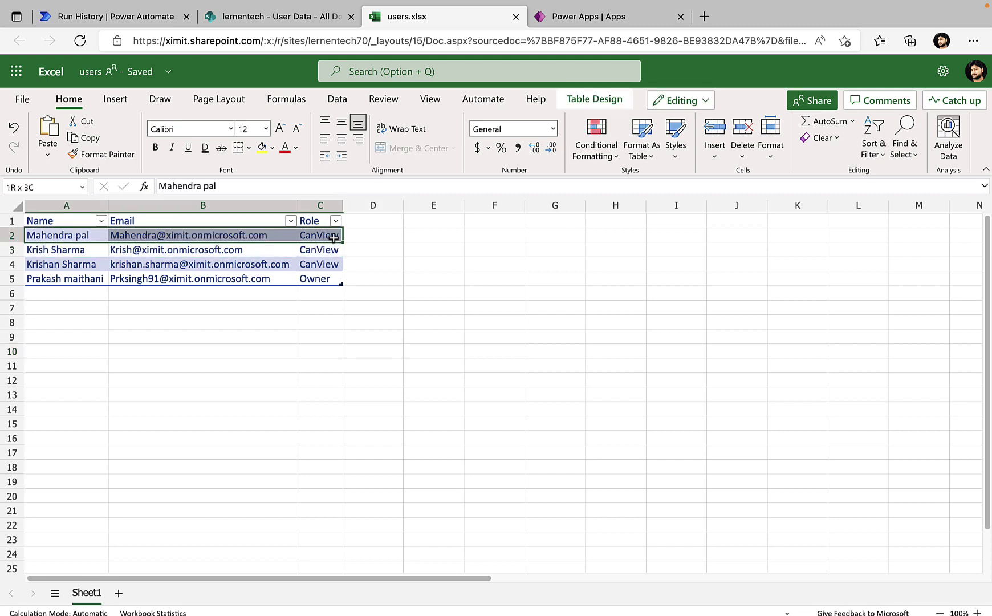
left_click_drag(75, 281, 318, 279)
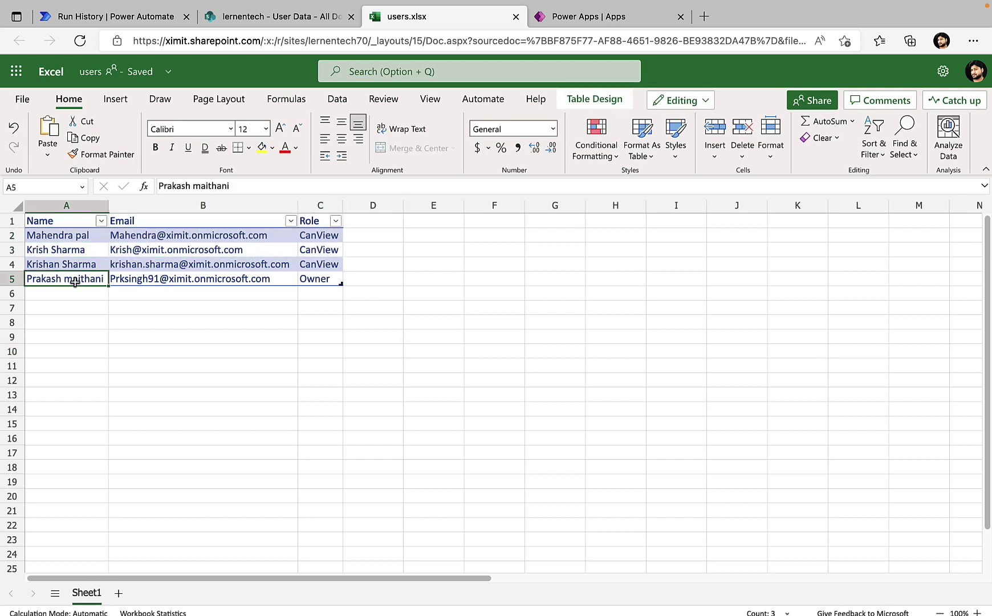